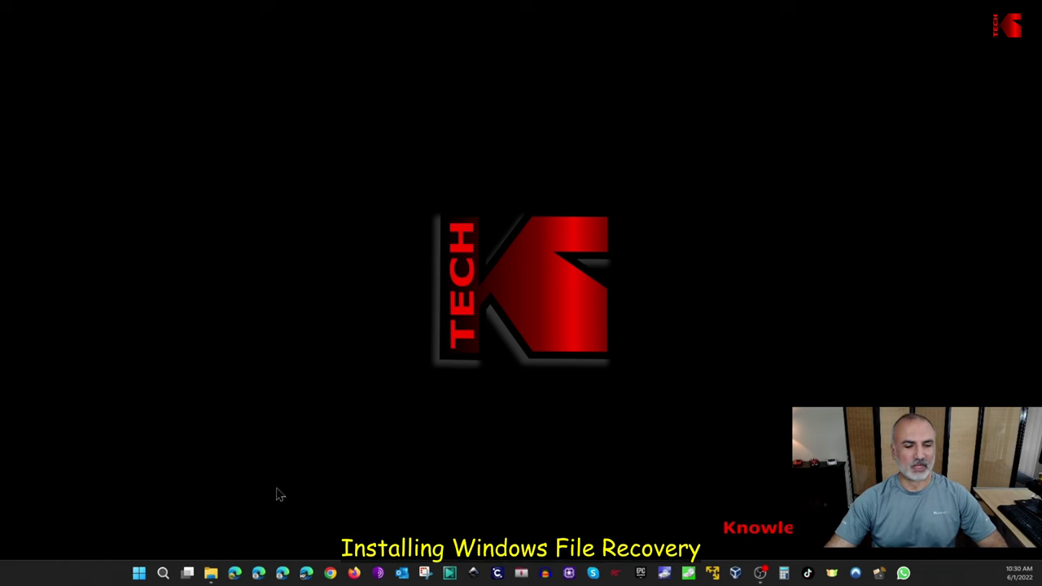
# Find the Microsoft Store through a Windows search for "store" and open it
pyautogui.click(163, 573)
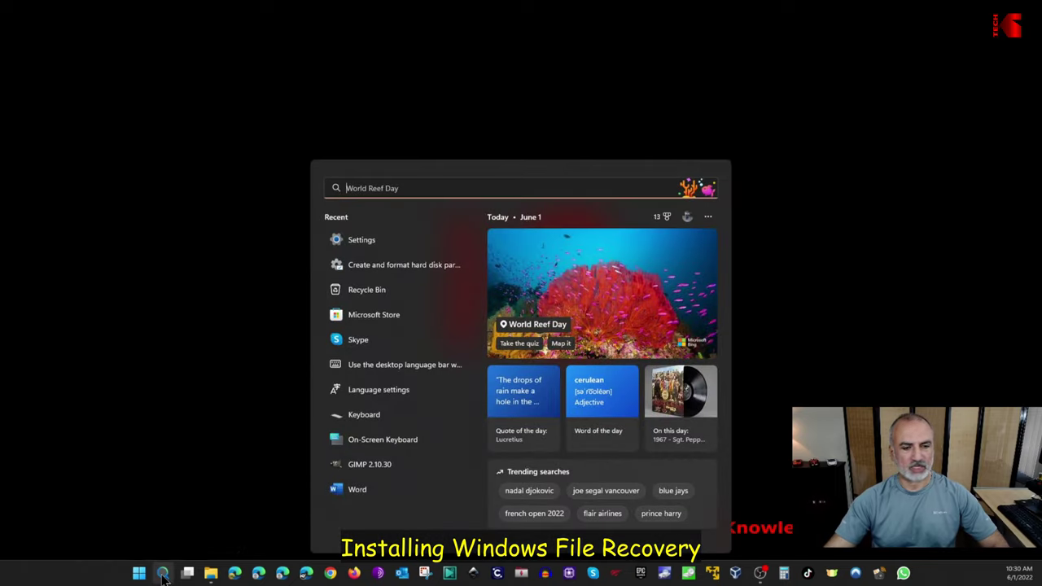
pyautogui.write('store')
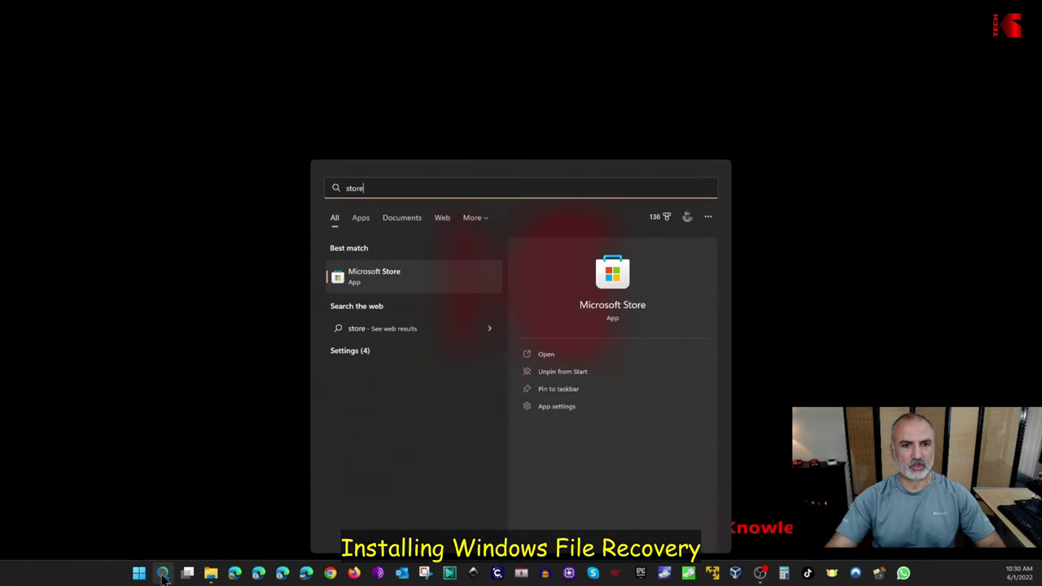
pyautogui.click(389, 278)
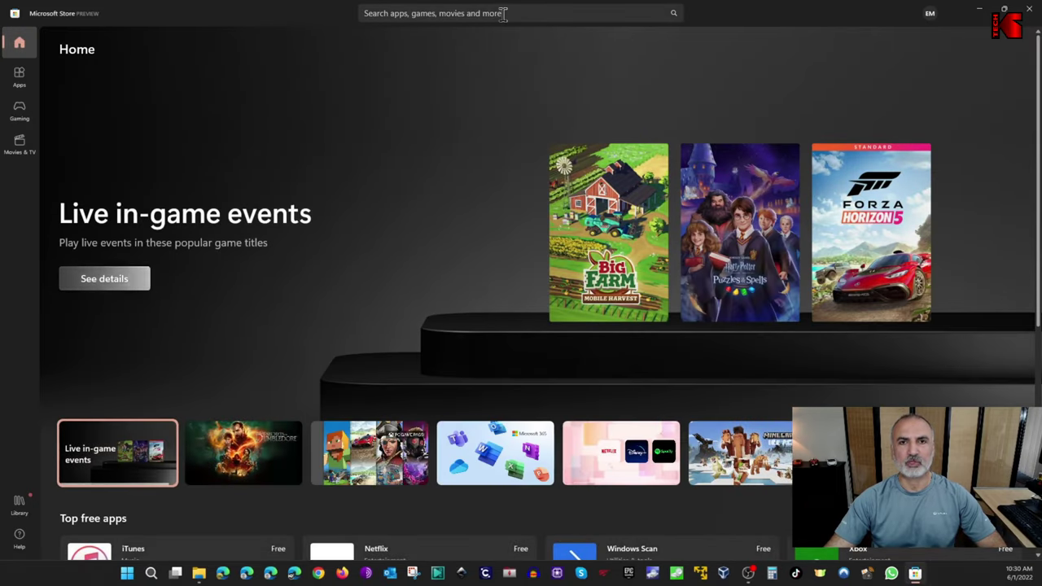
# Search the Microsoft Store for "windows file recovery", install the Windows File Recovery app and close the Store
pyautogui.click(503, 13)
pyautogui.write('windows file re')
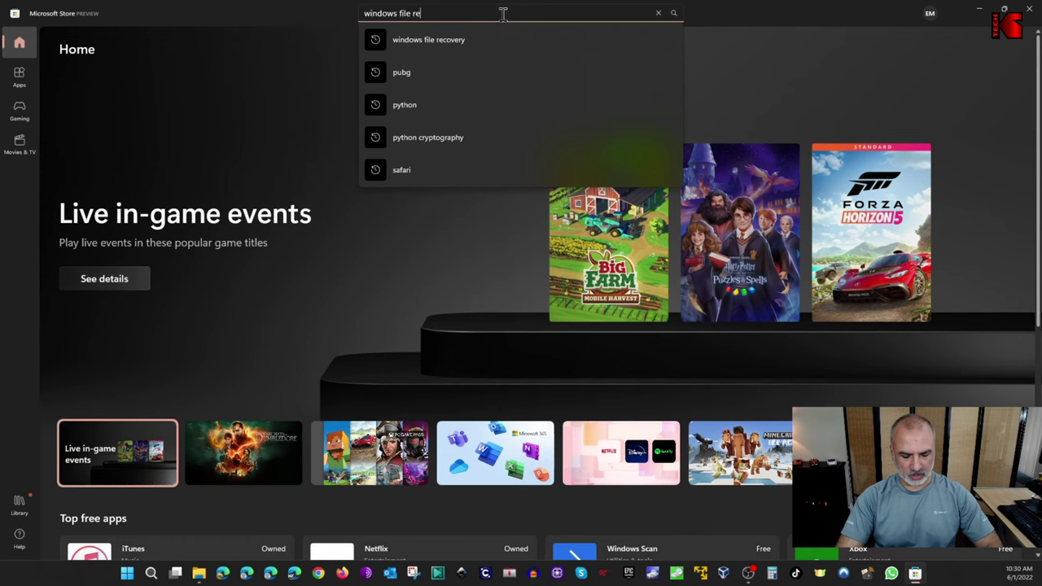
pyautogui.write('covery')
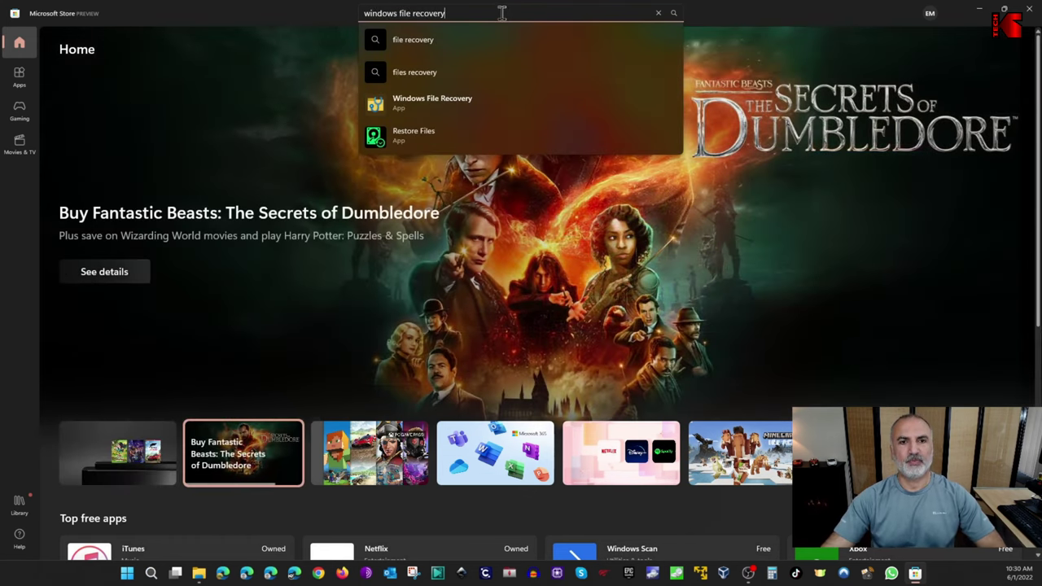
pyautogui.click(415, 104)
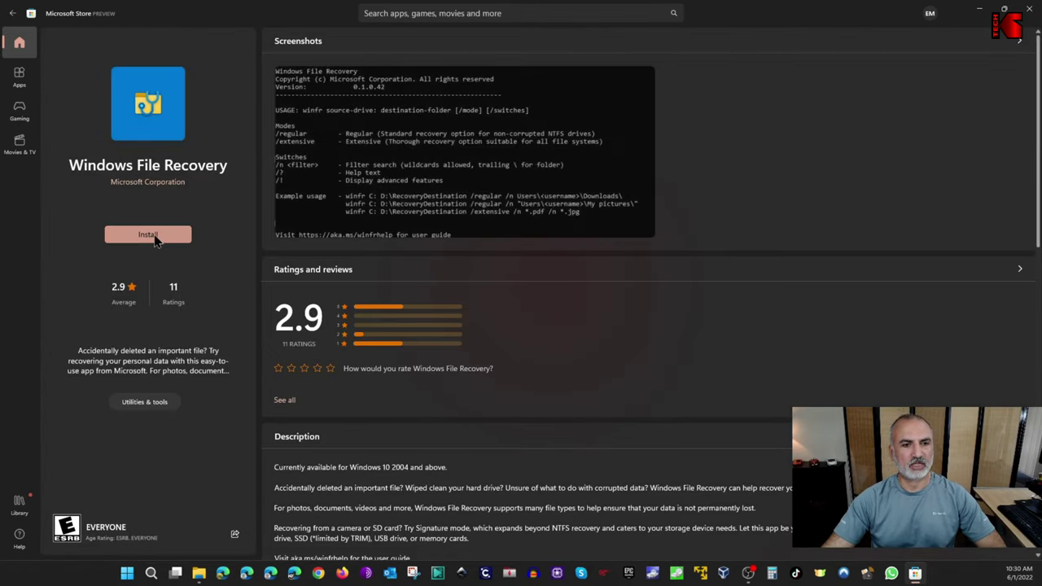
pyautogui.click(158, 239)
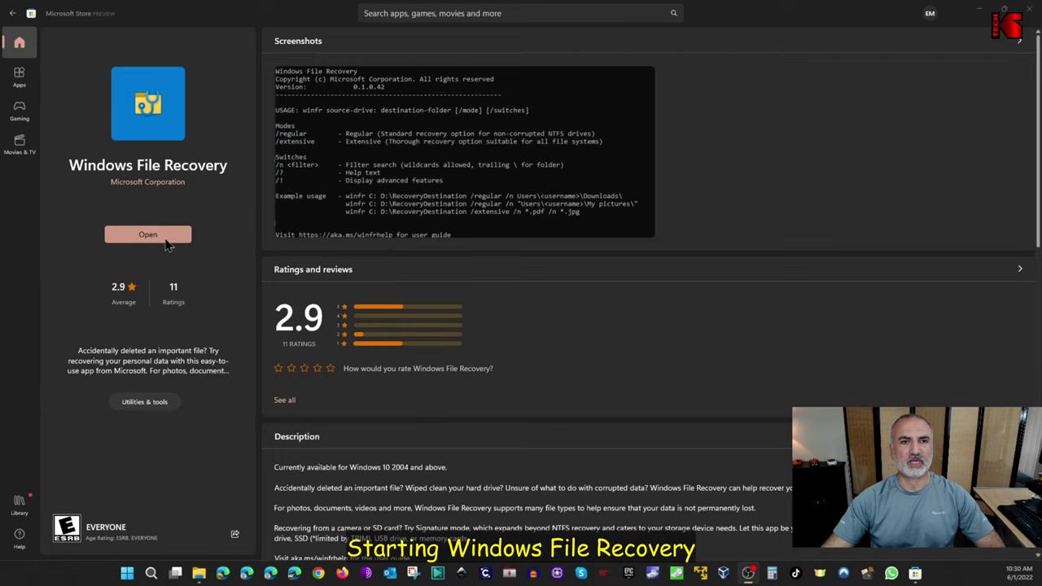
pyautogui.click(1030, 15)
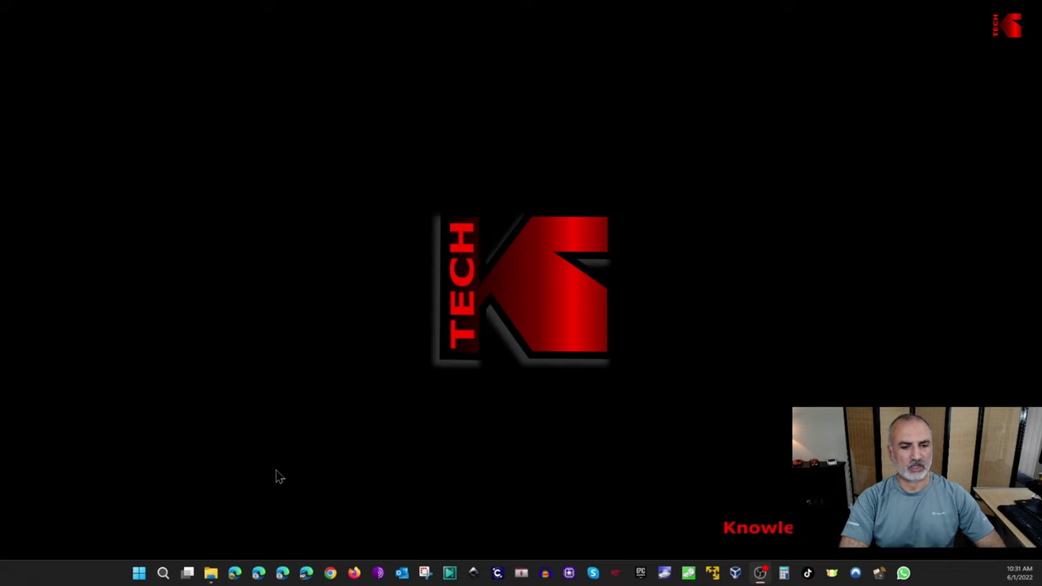
# Search Windows for "windows file" and launch the Windows File Recovery app
pyautogui.click(163, 575)
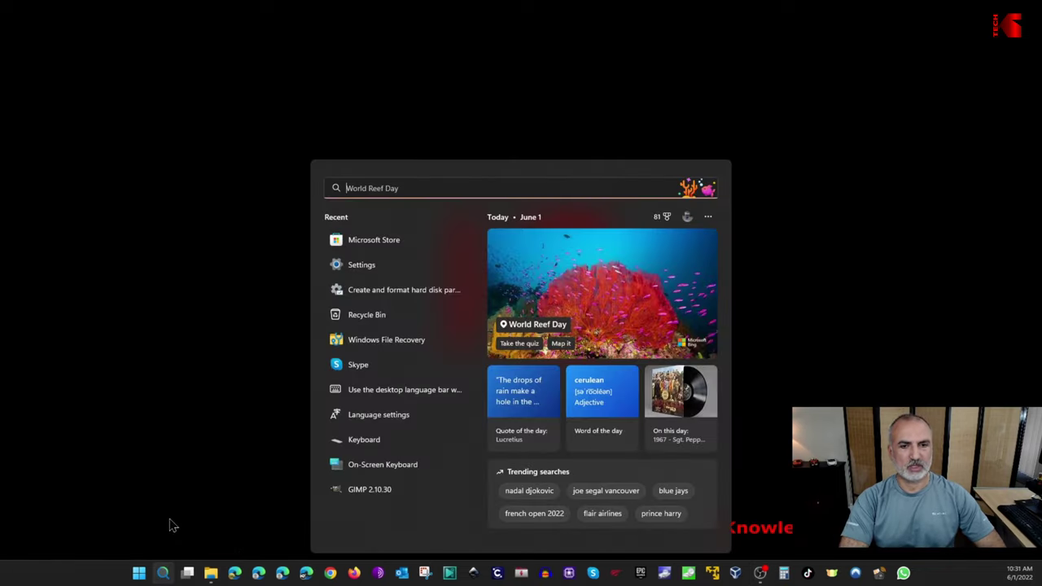
pyautogui.write('w')
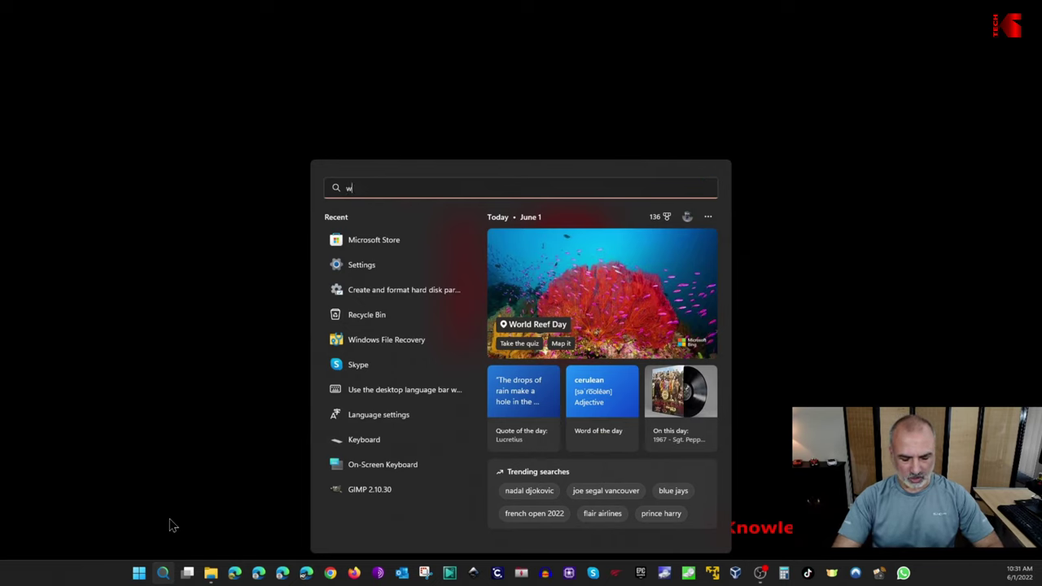
pyautogui.write('indows file')
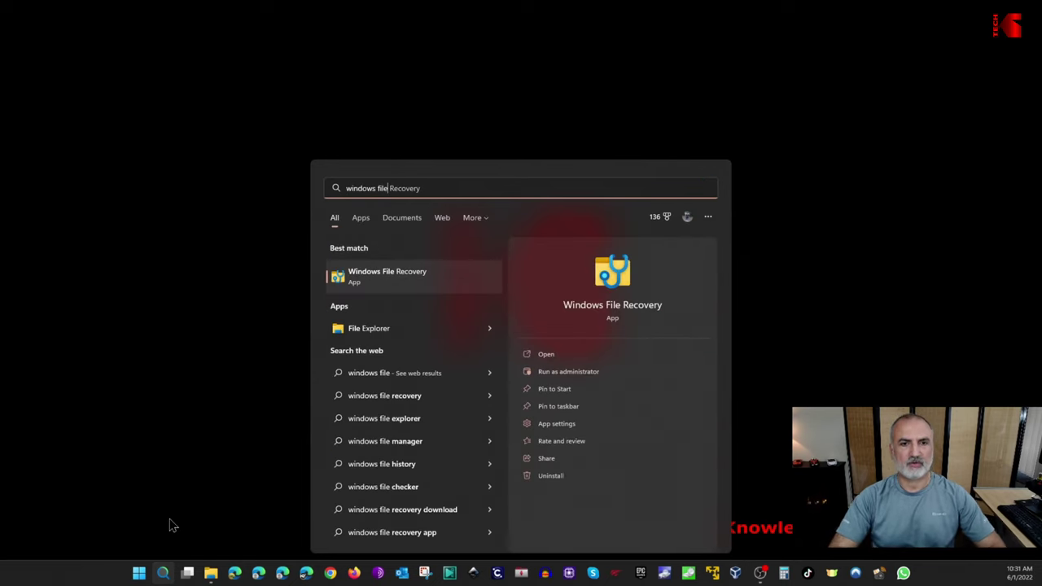
pyautogui.click(385, 277)
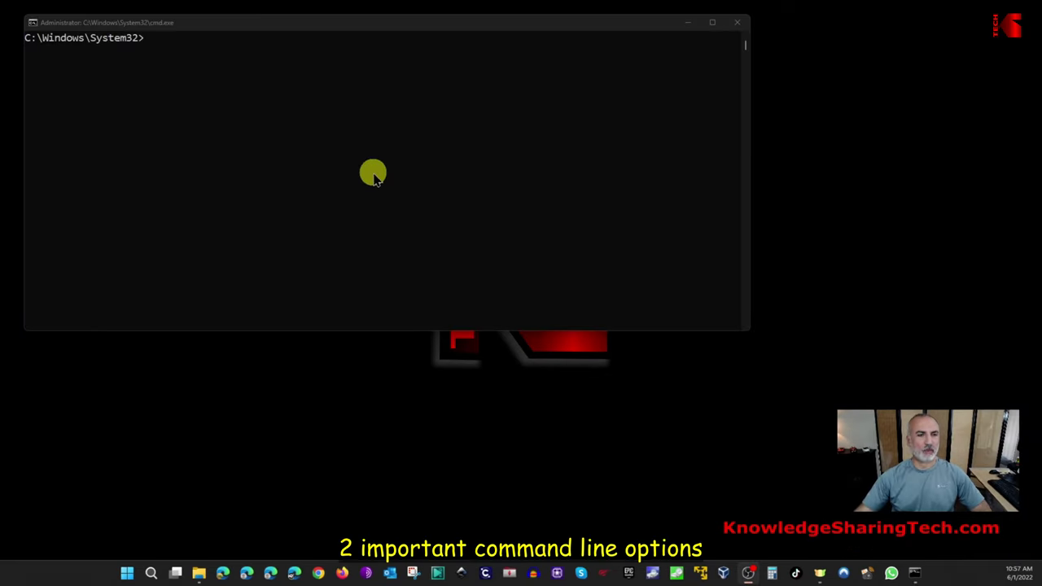
# Run winfr without arguments and review its usage text, including the modes, switches and example commands
pyautogui.write('winfr')
pyautogui.press('Return')
pyautogui.scroll(4, 381, 171)
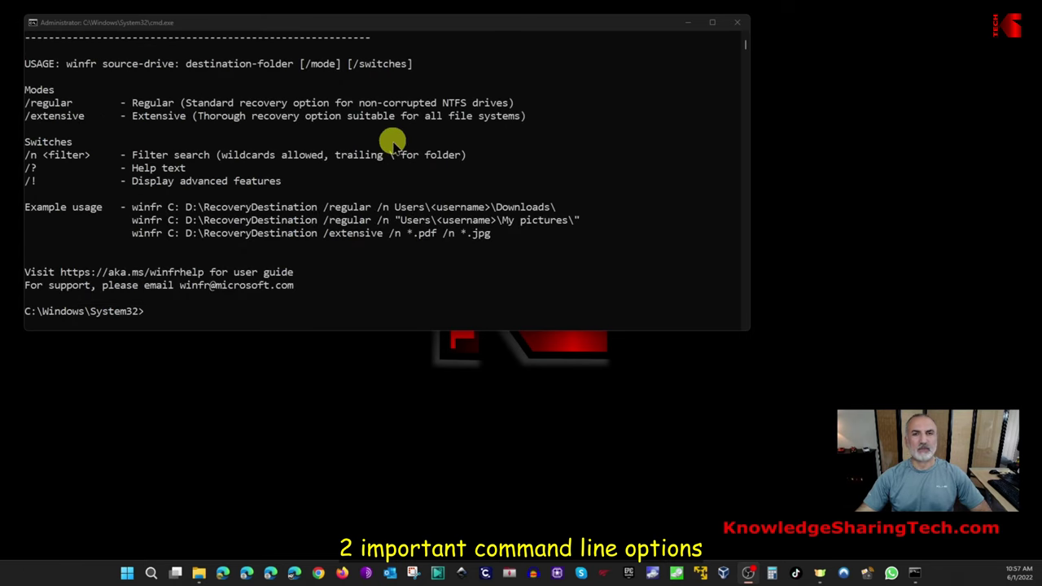
pyautogui.scroll(1, 373, 165)
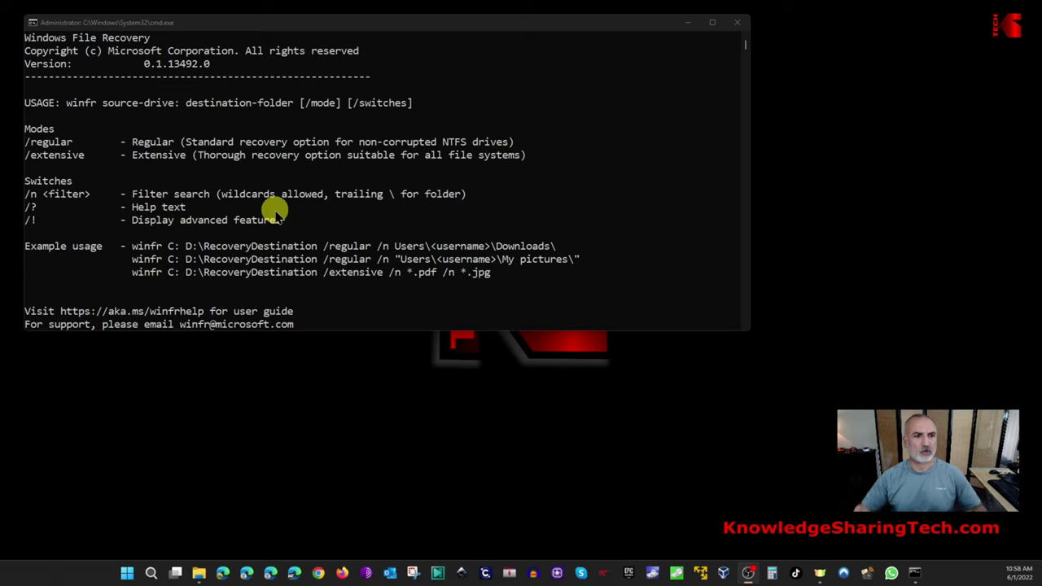
pyautogui.scroll(-5, 302, 154)
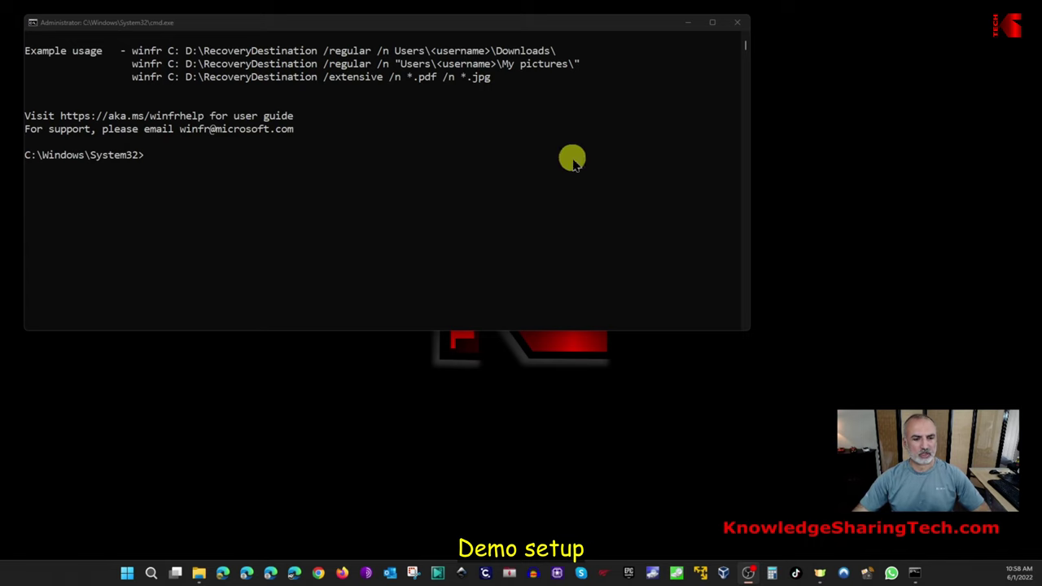
# Open the Work (G:) drive in File Explorer and USB2 (F:) in a separate window placed below the command prompt
pyautogui.click(198, 573)
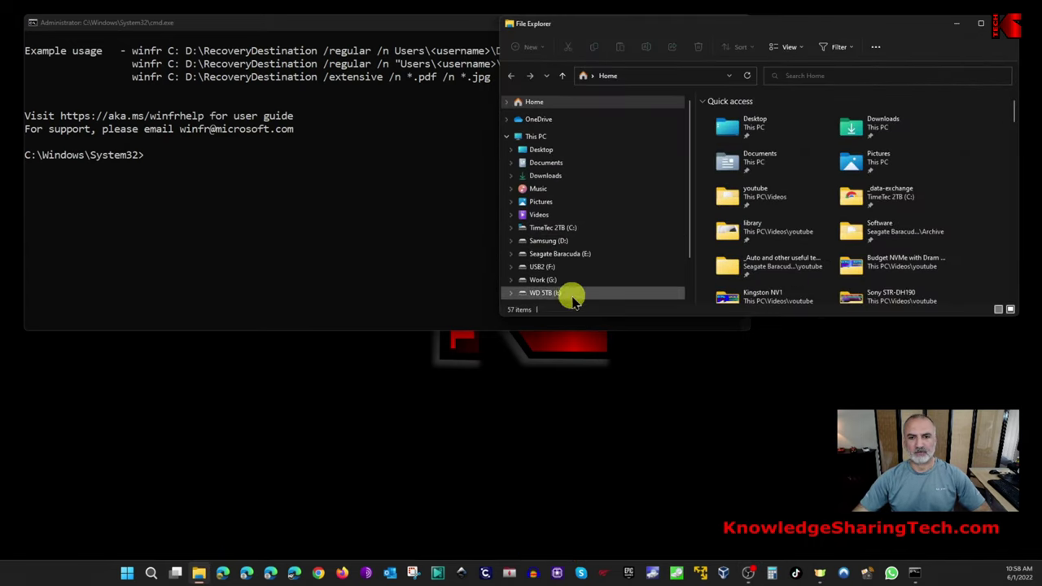
pyautogui.click(545, 281)
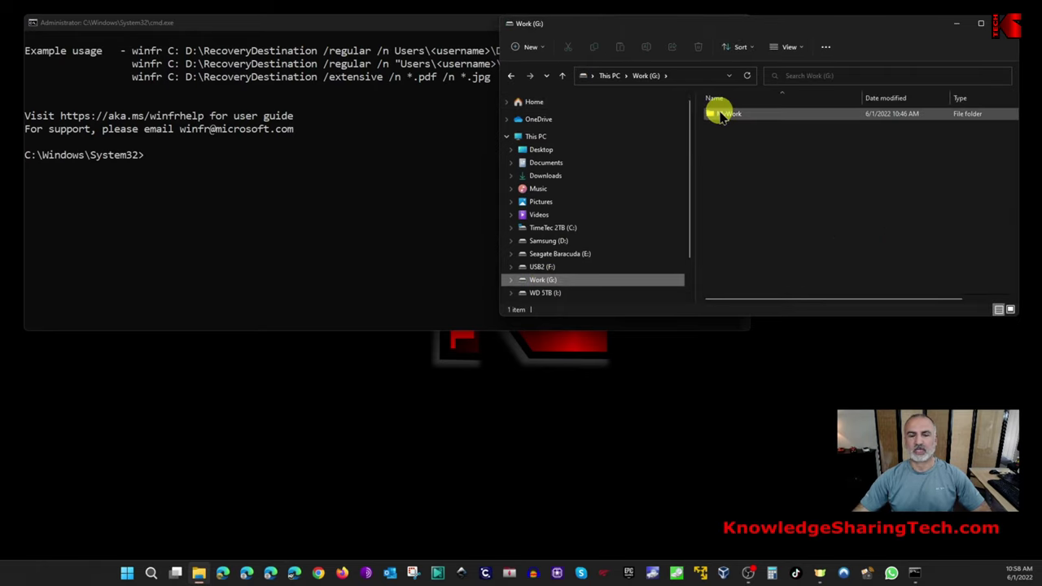
pyautogui.moveTo(721, 116)
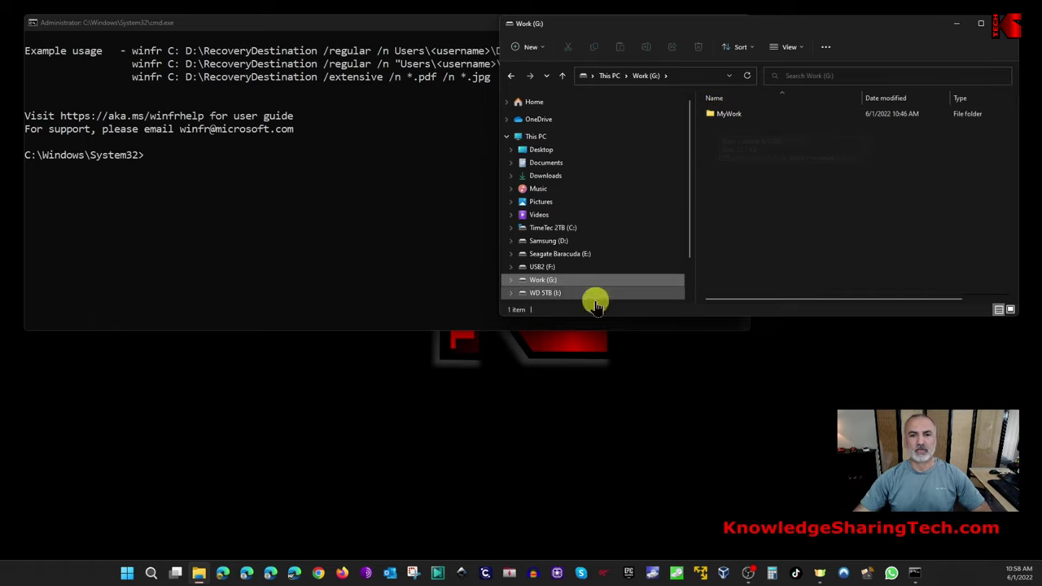
pyautogui.rightClick(553, 277)
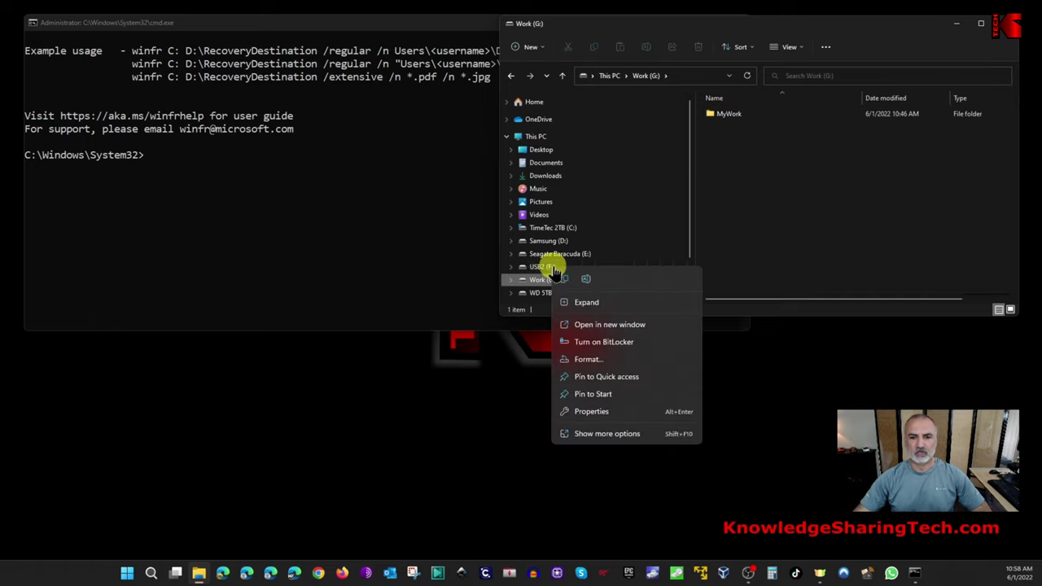
pyautogui.click(602, 324)
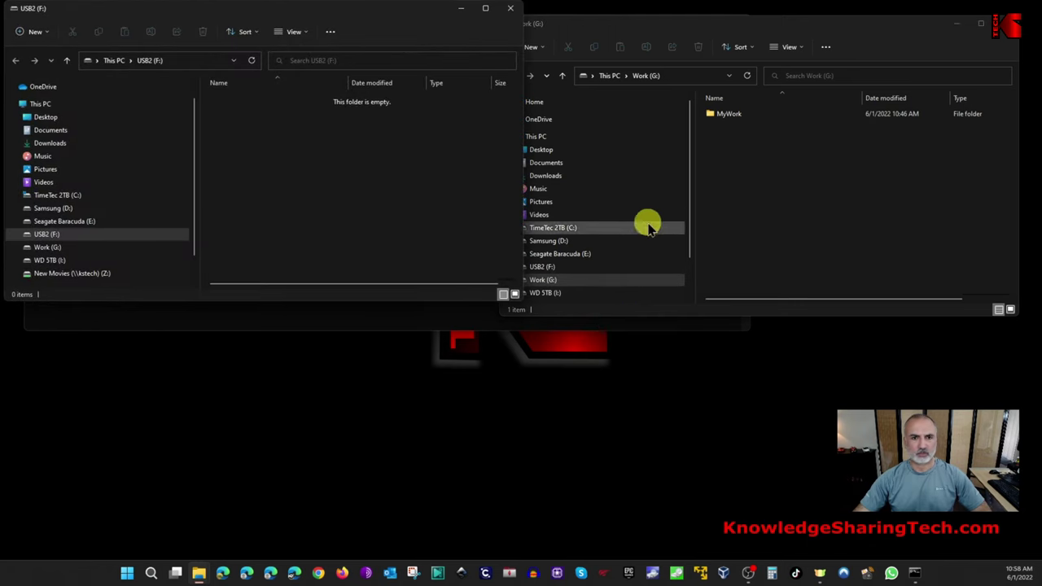
pyautogui.moveTo(337, 21); pyautogui.dragTo(334, 350)
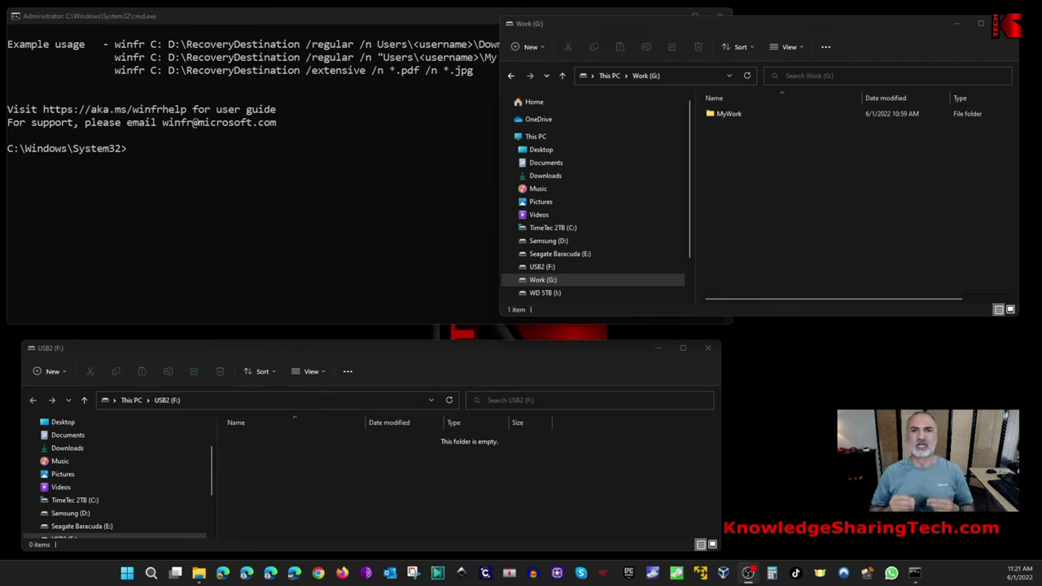
# View Work-sheet1.xlsx from the MyWork folder on G:, close it and permanently delete the file
pyautogui.doubleClick(725, 118)
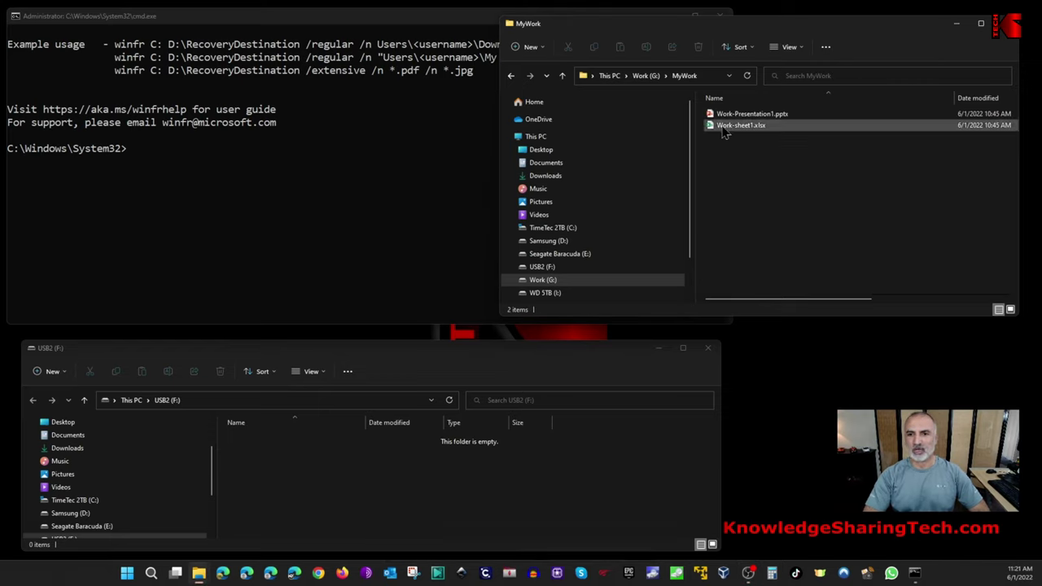
pyautogui.doubleClick(719, 129)
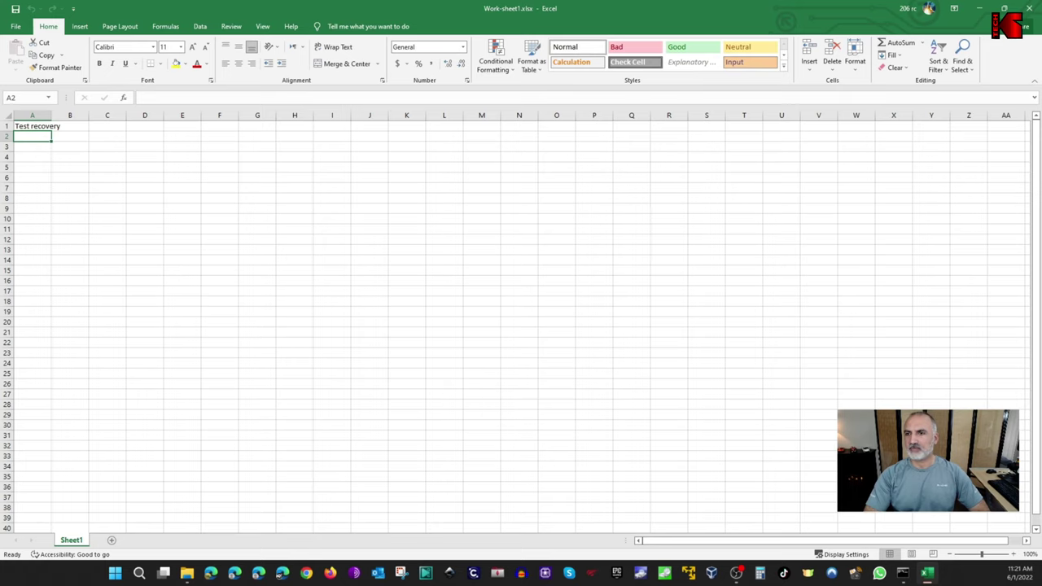
pyautogui.click(1030, 12)
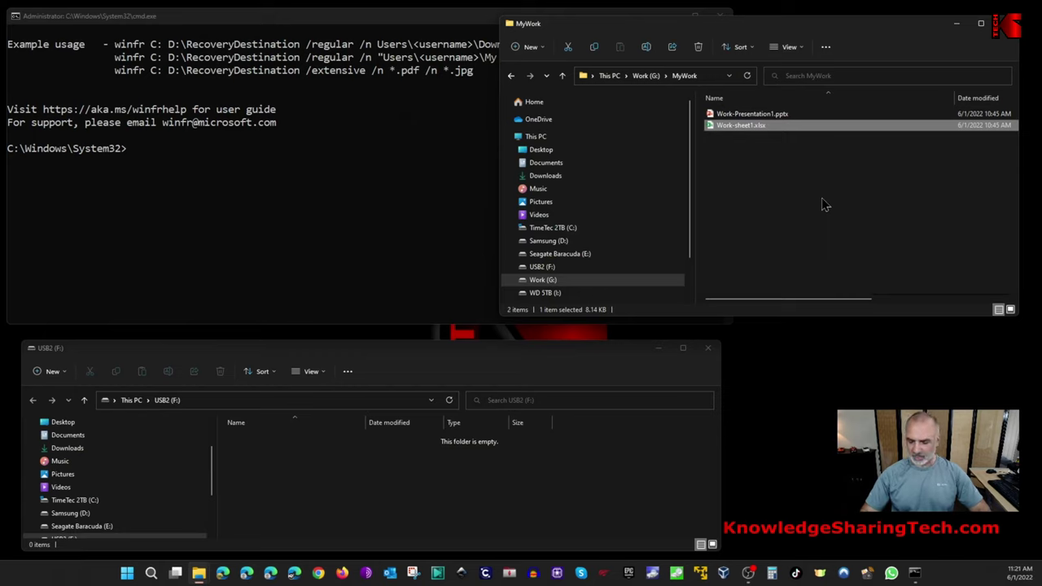
pyautogui.hotkey('shift', 'Delete')
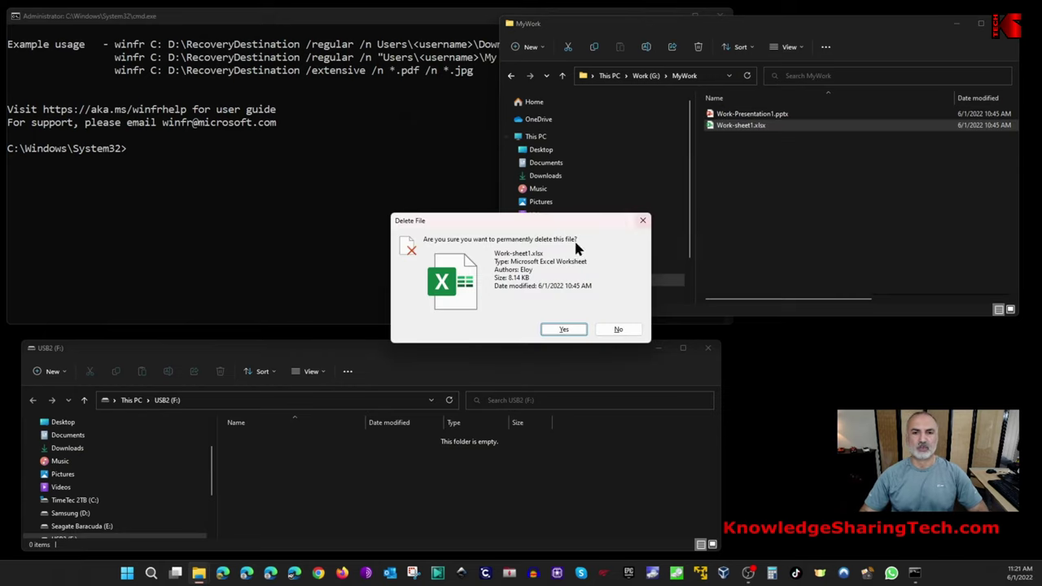
pyautogui.click(560, 329)
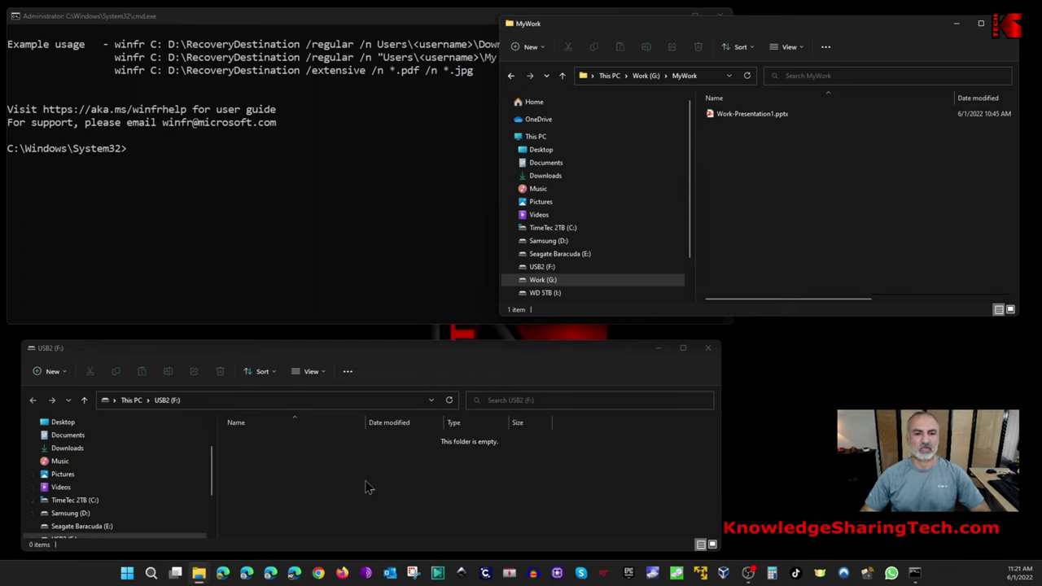
# Run winfr g: f: /regular /n mywork\*.xlsx in the command prompt and agree to continue with the recovery
pyautogui.click(170, 157)
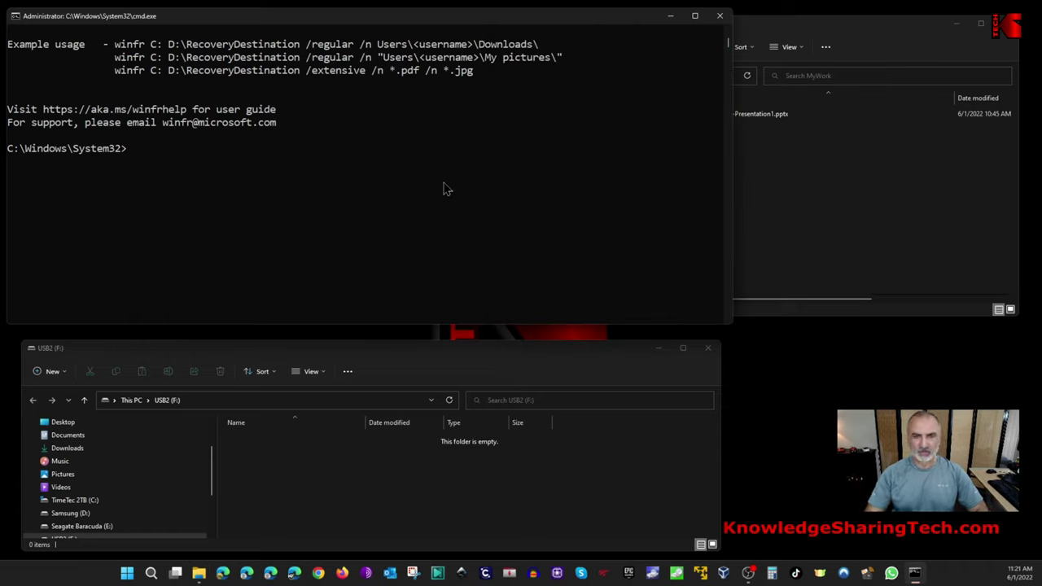
pyautogui.write('winfr')
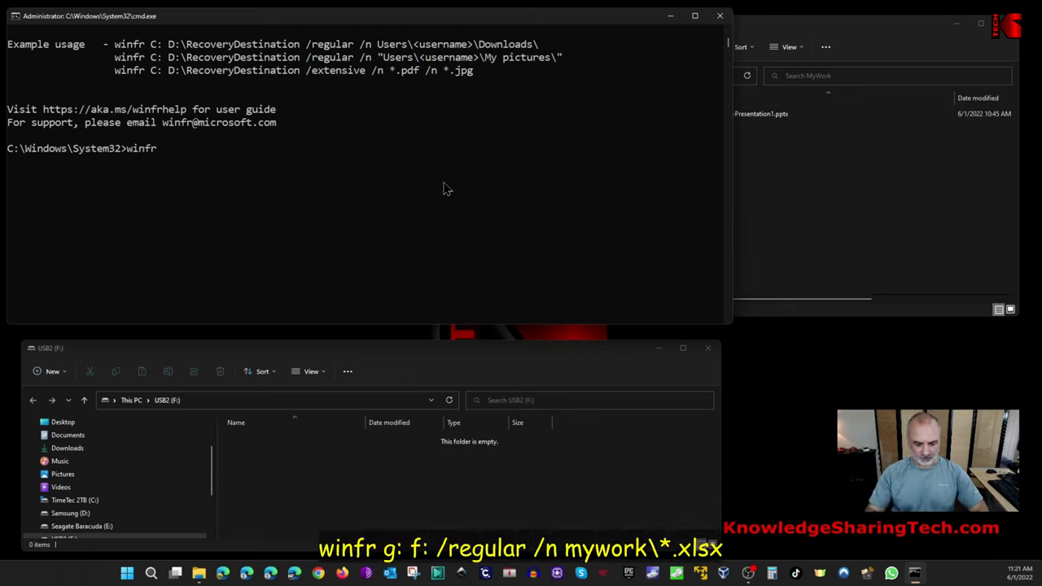
pyautogui.write(' g:')
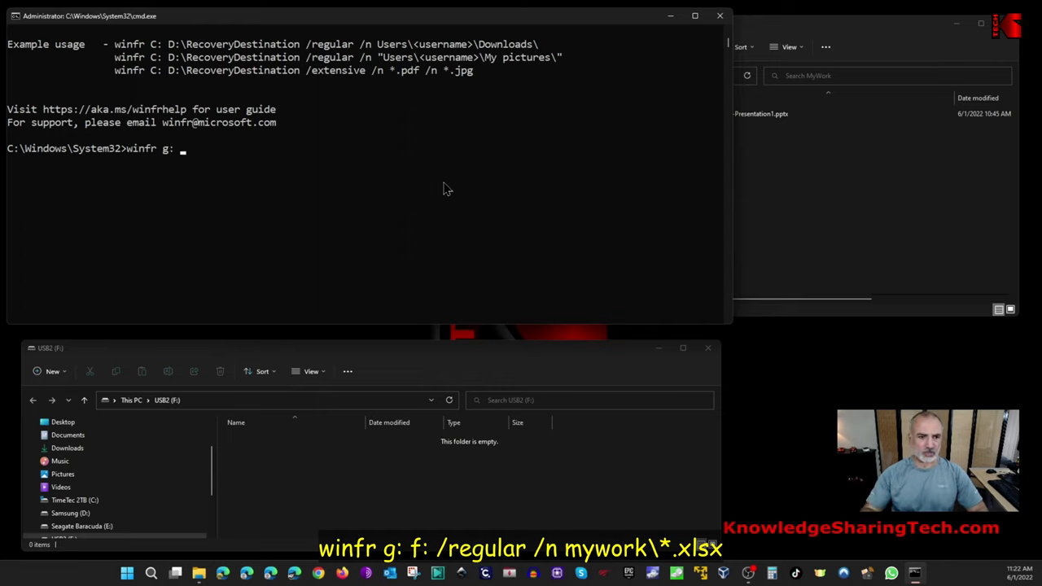
pyautogui.write('f:')
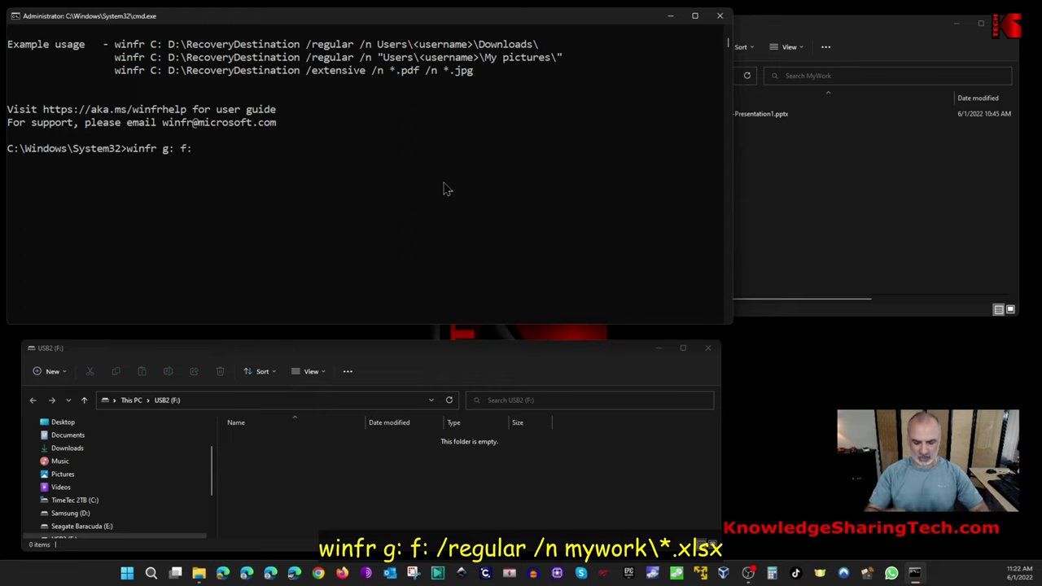
pyautogui.write(' /regu')
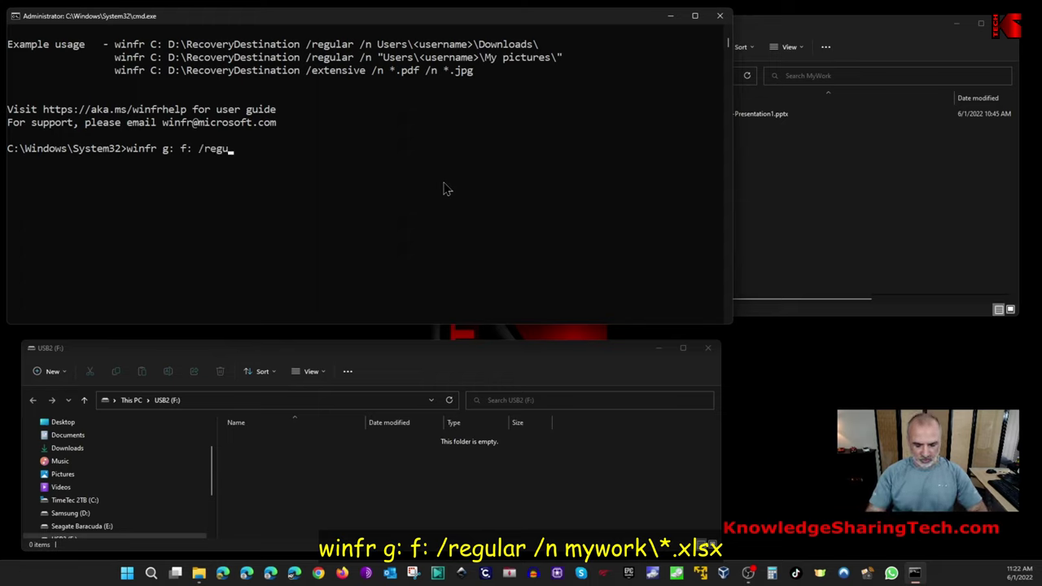
pyautogui.write('lar')
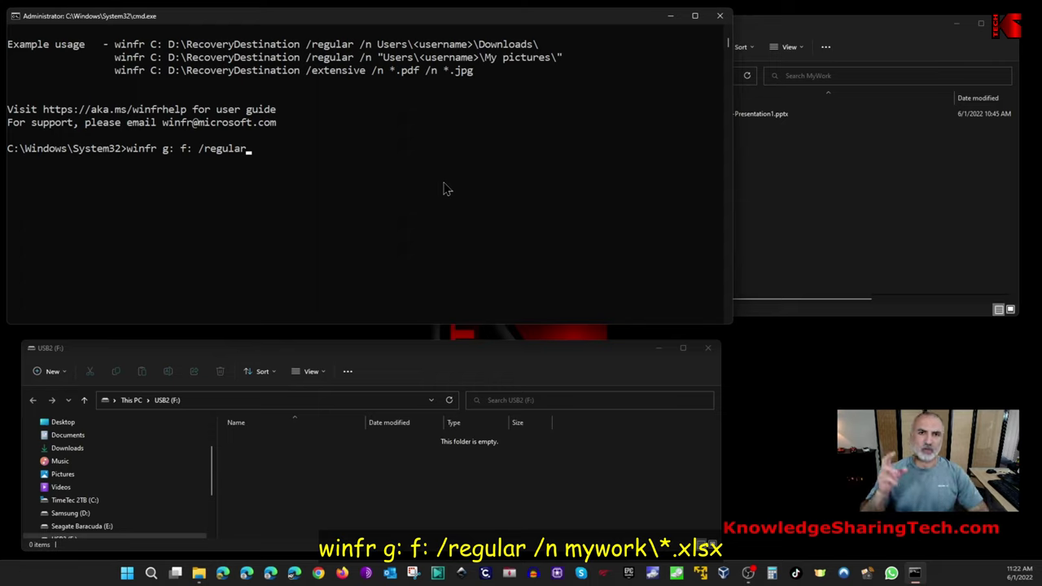
pyautogui.write('/n')
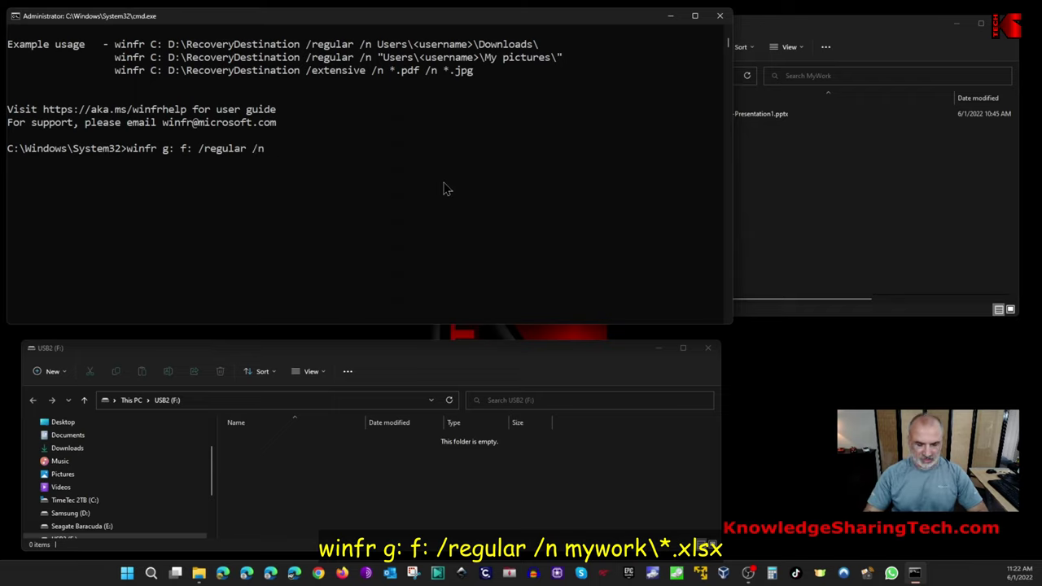
pyautogui.click(854, 171)
pyautogui.click(385, 161)
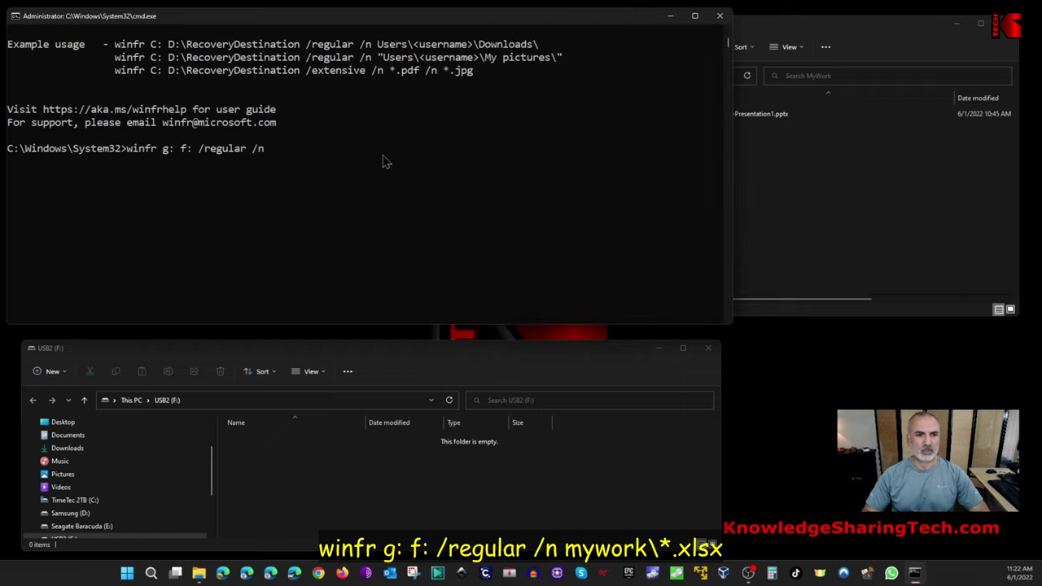
pyautogui.write('mywork\\*')
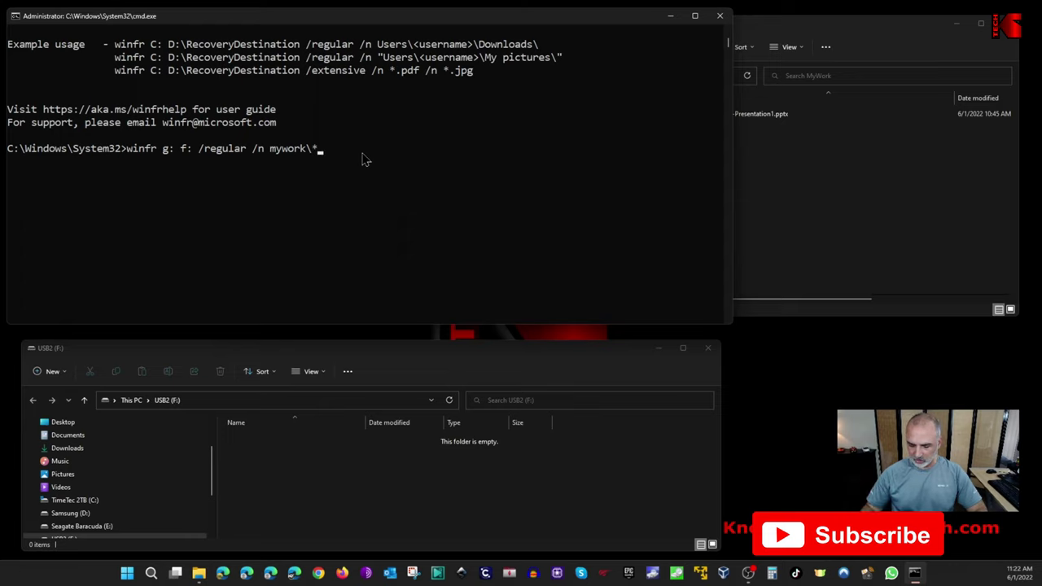
pyautogui.write('.')
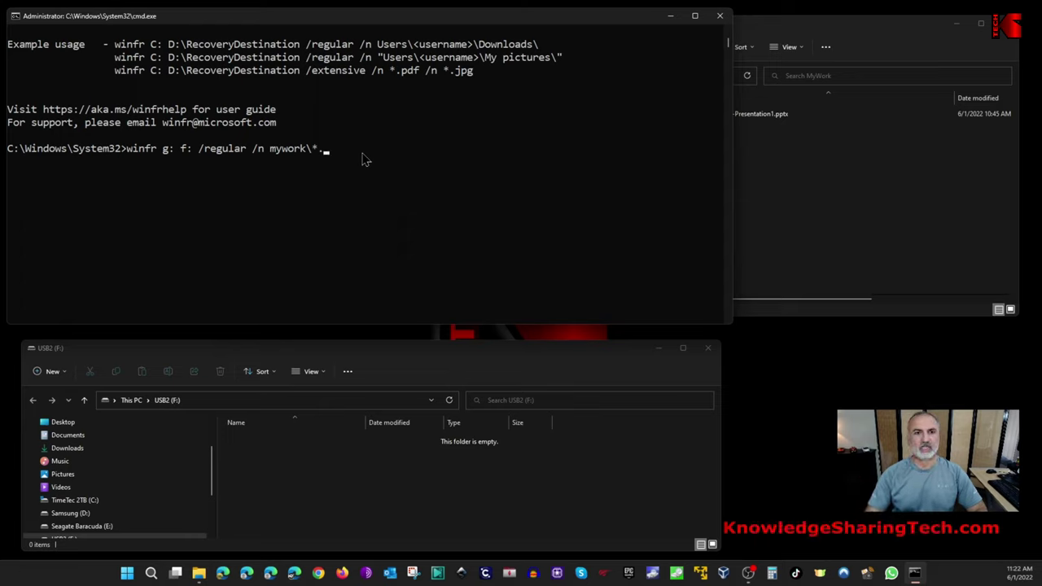
pyautogui.write('xlsx')
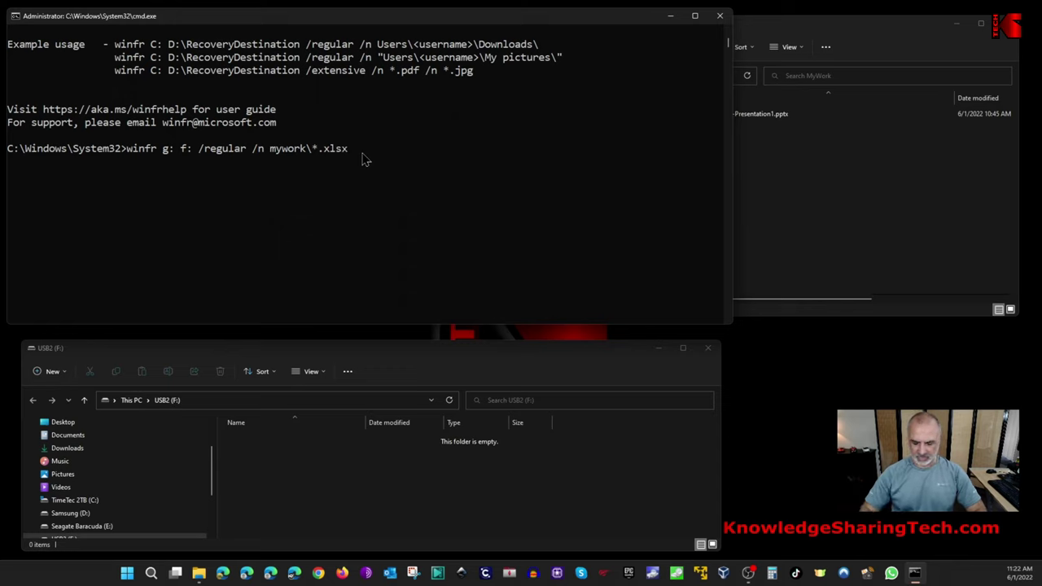
pyautogui.press('Return')
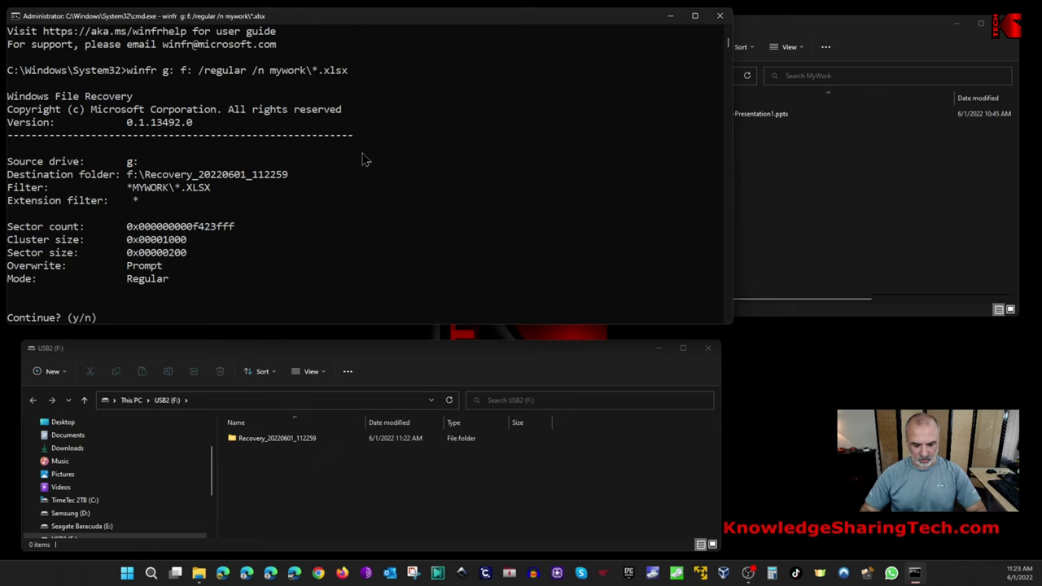
pyautogui.press('y')
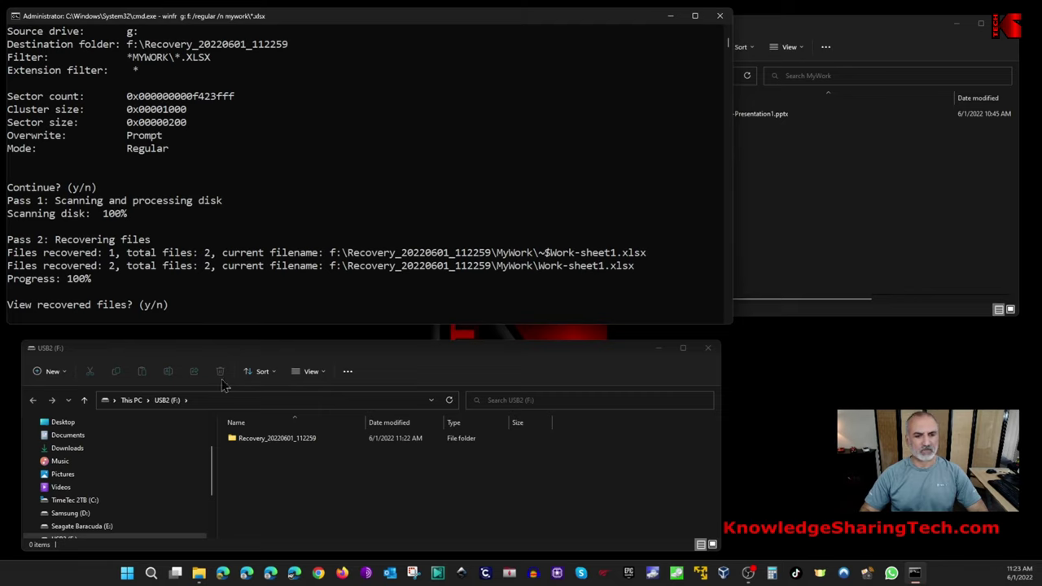
# Answer yes to viewing the recovered files and close the extra File Explorer window that opens
pyautogui.click(244, 439)
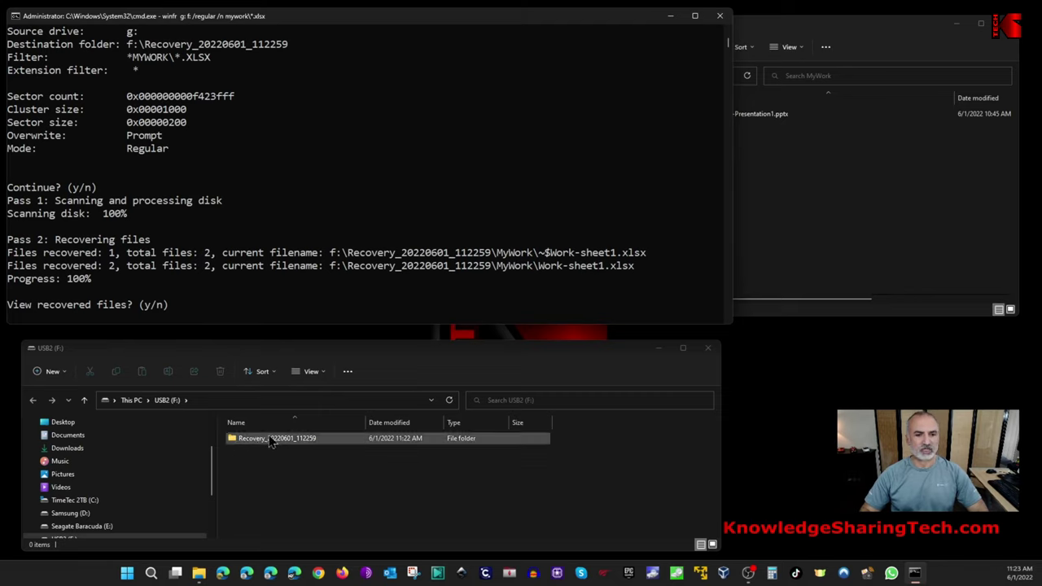
pyautogui.click(234, 313)
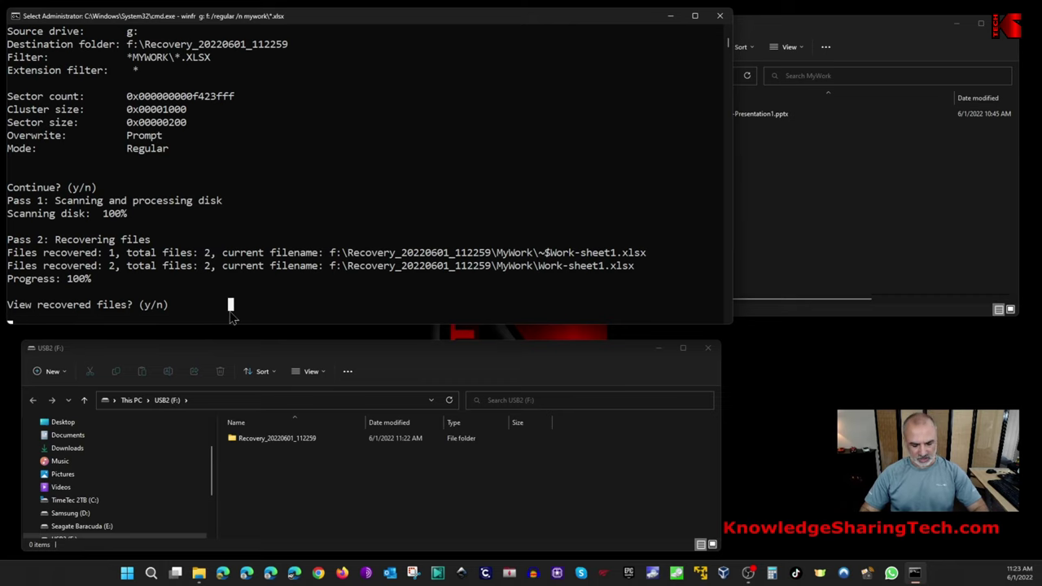
pyautogui.press('y')
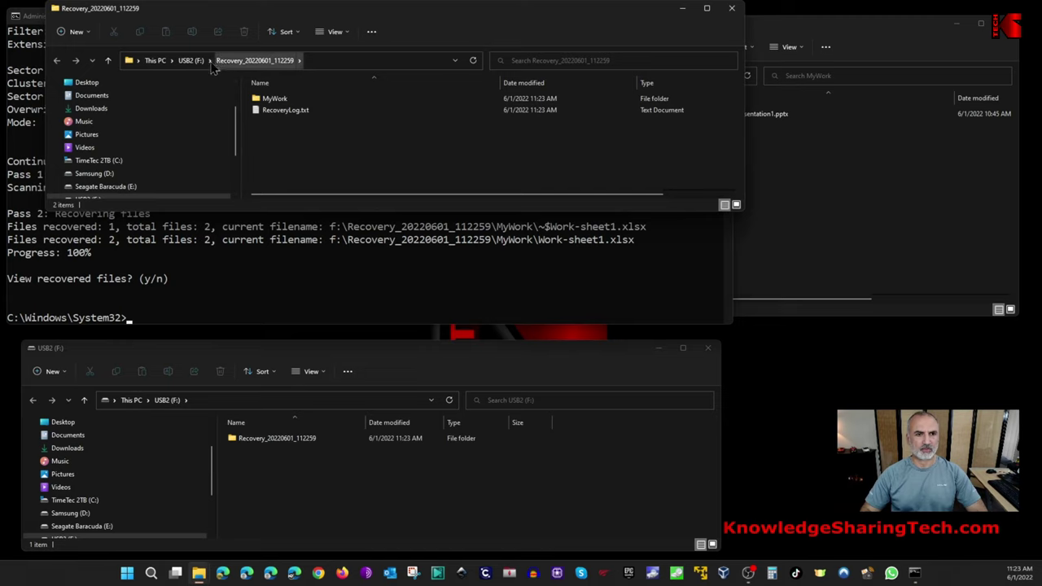
pyautogui.click(732, 10)
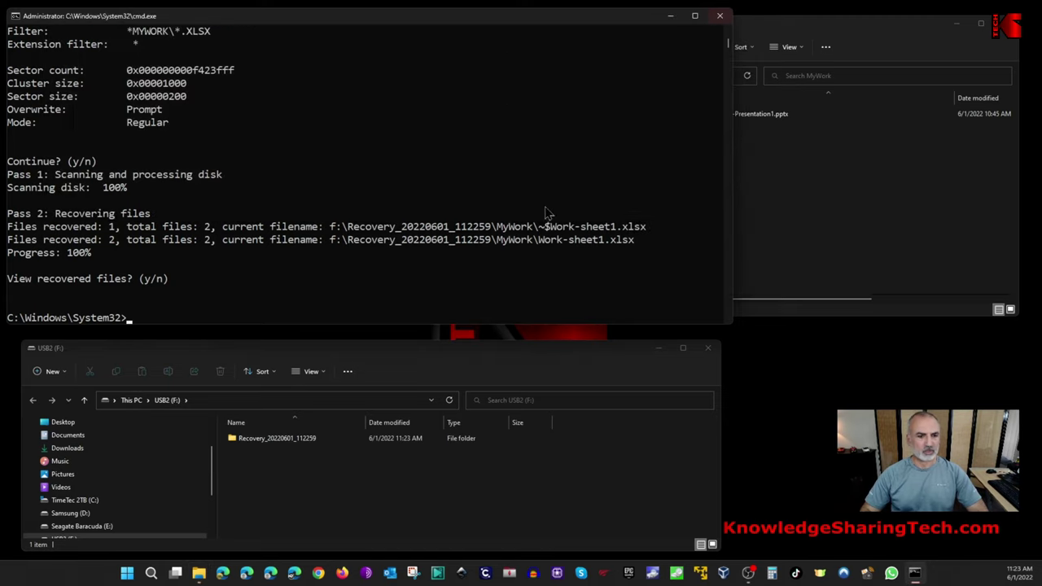
# Check the recovered Work-sheet1.xlsx in the recovery folder's MyWork subfolder on F:, close it and copy it to MyWork on G:
pyautogui.doubleClick(261, 447)
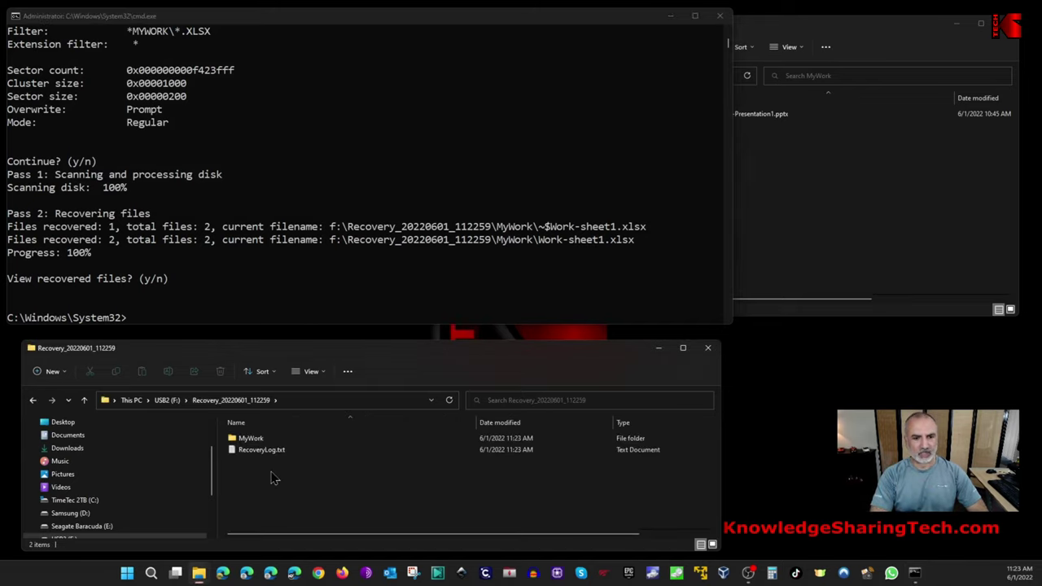
pyautogui.click(797, 250)
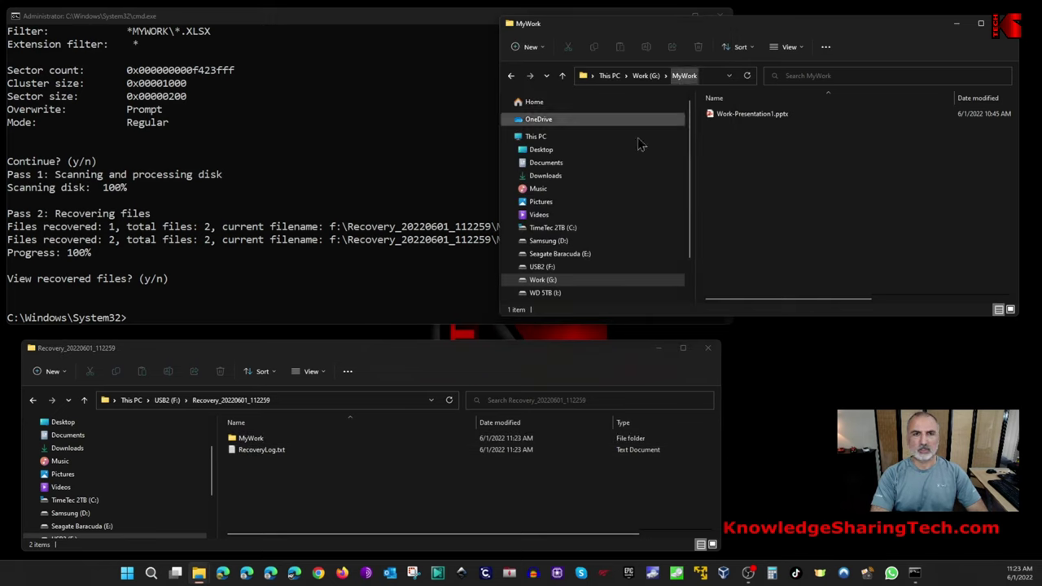
pyautogui.doubleClick(254, 438)
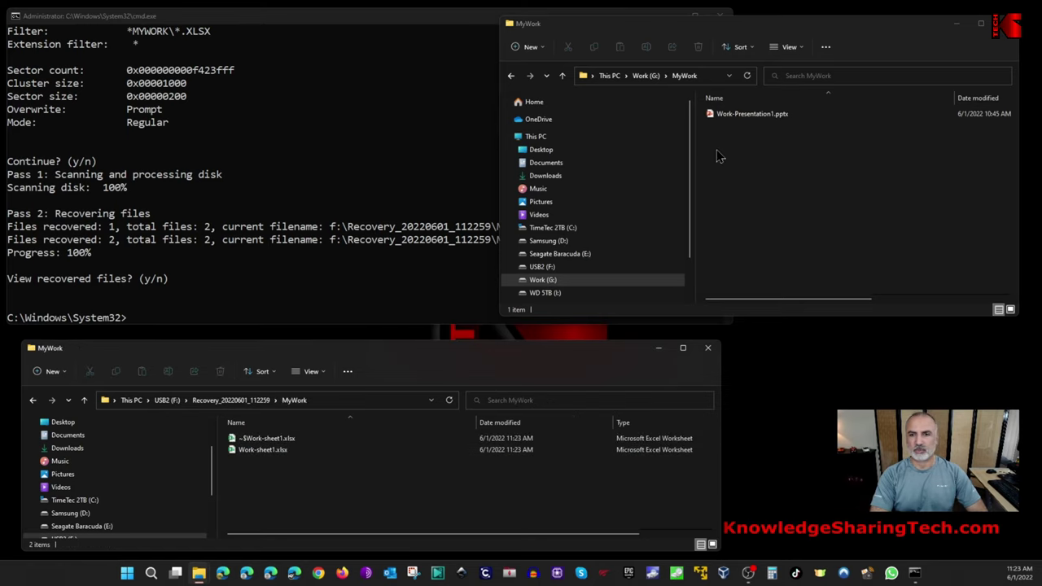
pyautogui.click(254, 454)
pyautogui.doubleClick(258, 454)
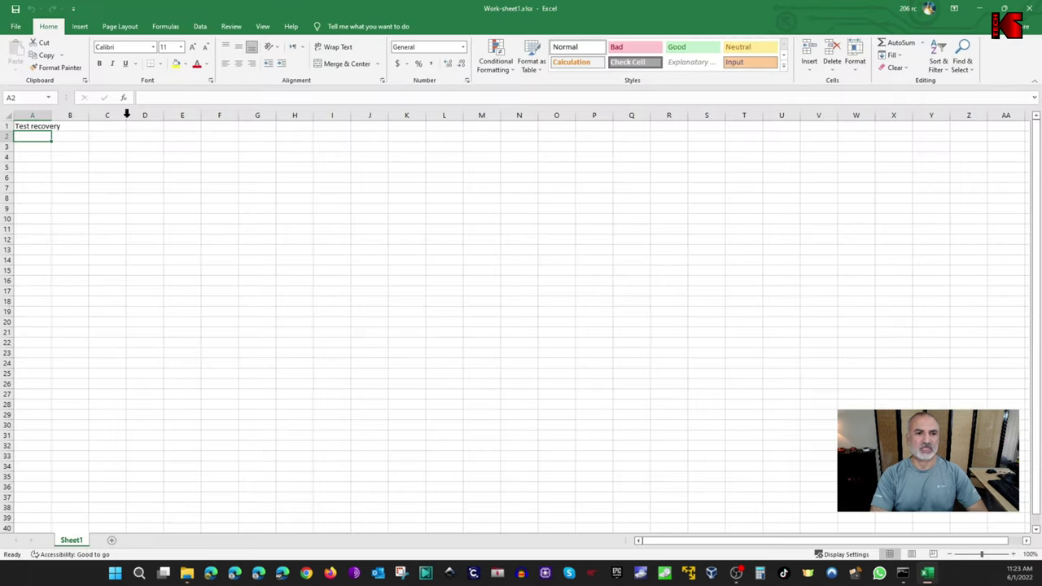
pyautogui.click(1032, 9)
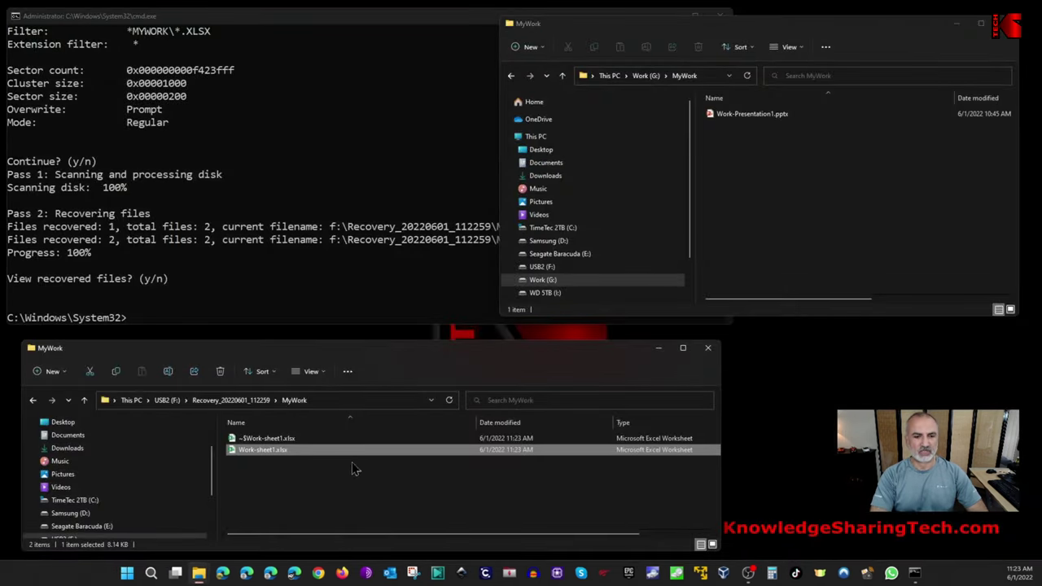
pyautogui.moveTo(271, 453); pyautogui.dragTo(741, 164)
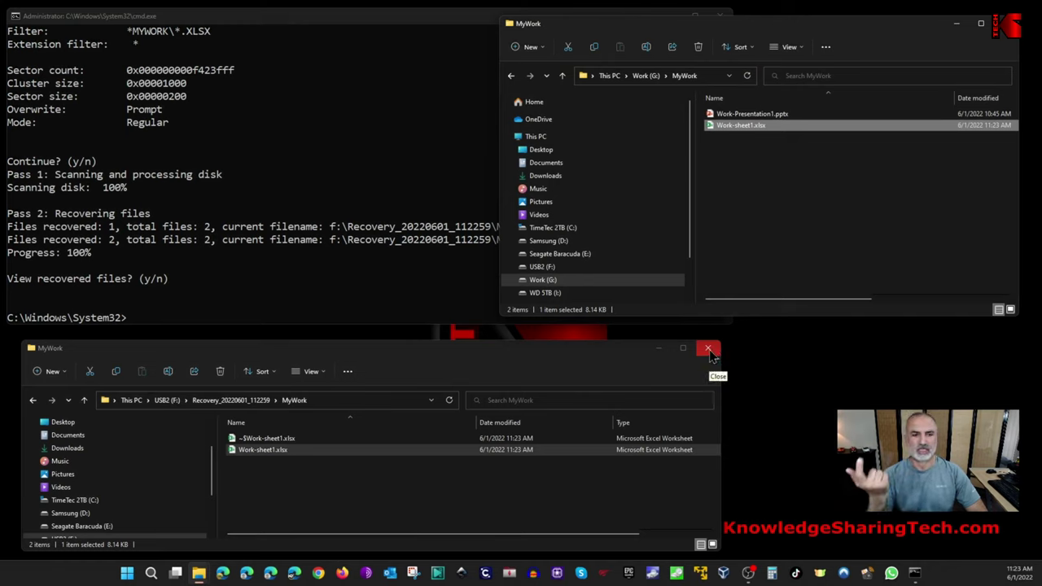
# Return both File Explorer windows to their drive roots and permanently delete the MyWork folder from Work (G:)
pyautogui.click(166, 400)
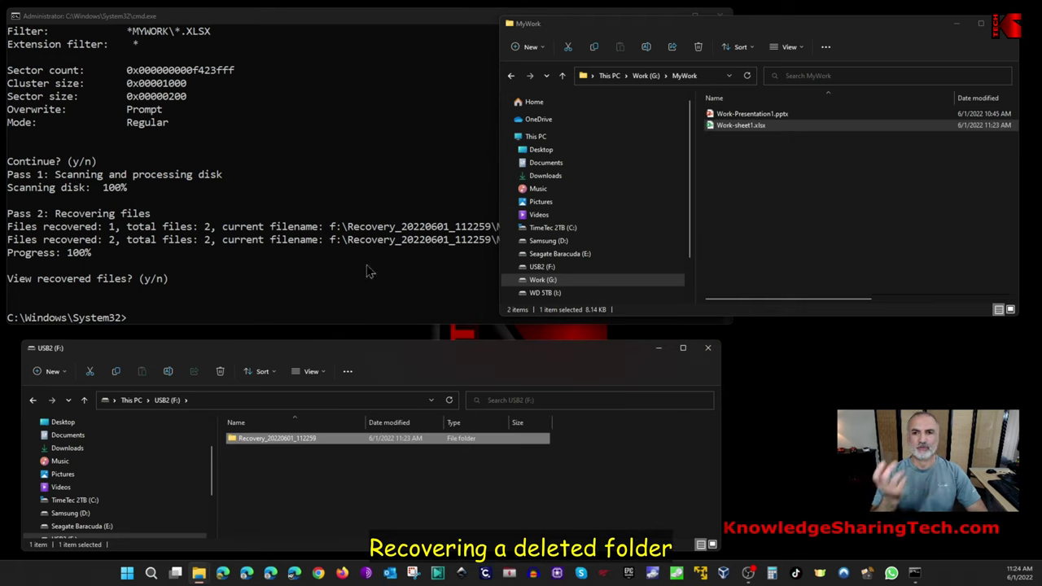
pyautogui.click(645, 75)
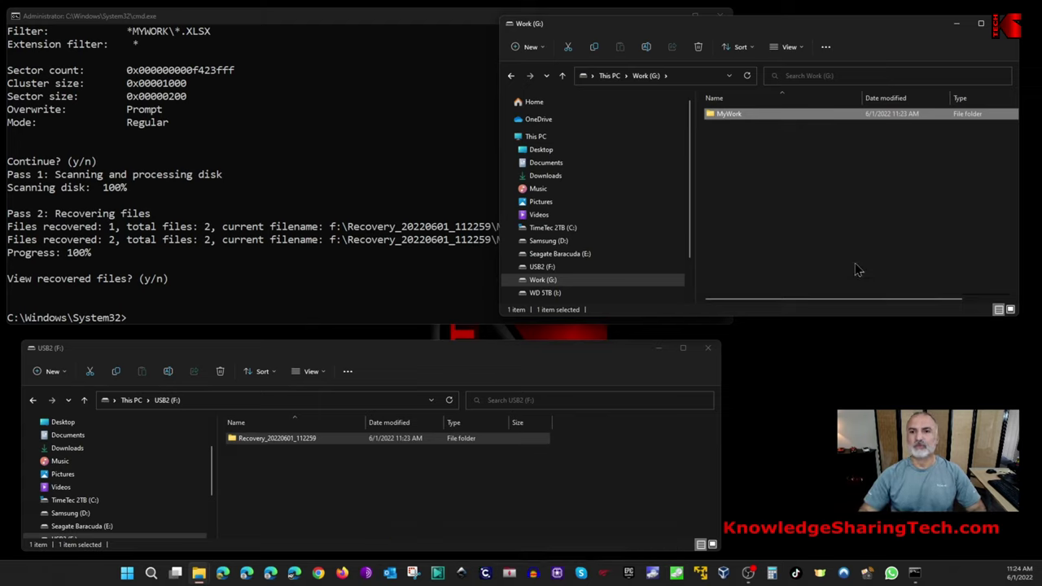
pyautogui.hotkey('shift', 'Delete')
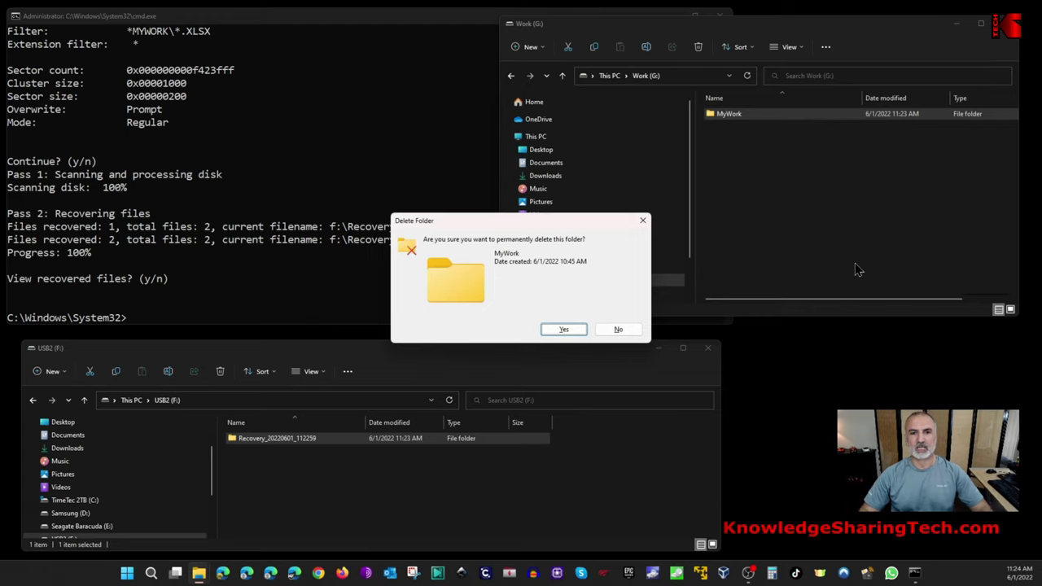
pyautogui.click(560, 330)
# Clear the command prompt's output with cls
pyautogui.click(213, 308)
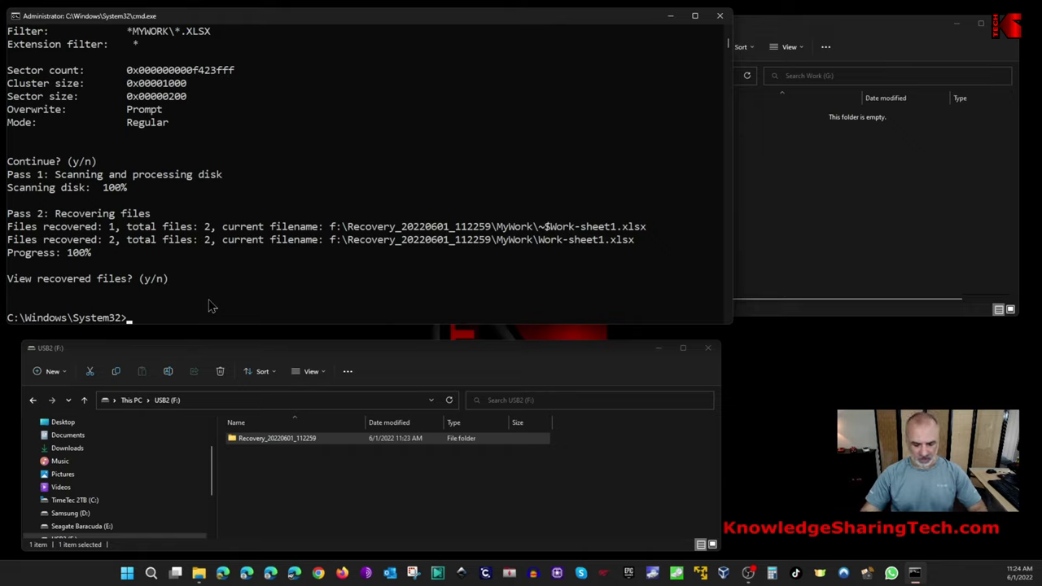
pyautogui.write('cls')
pyautogui.press('Return')
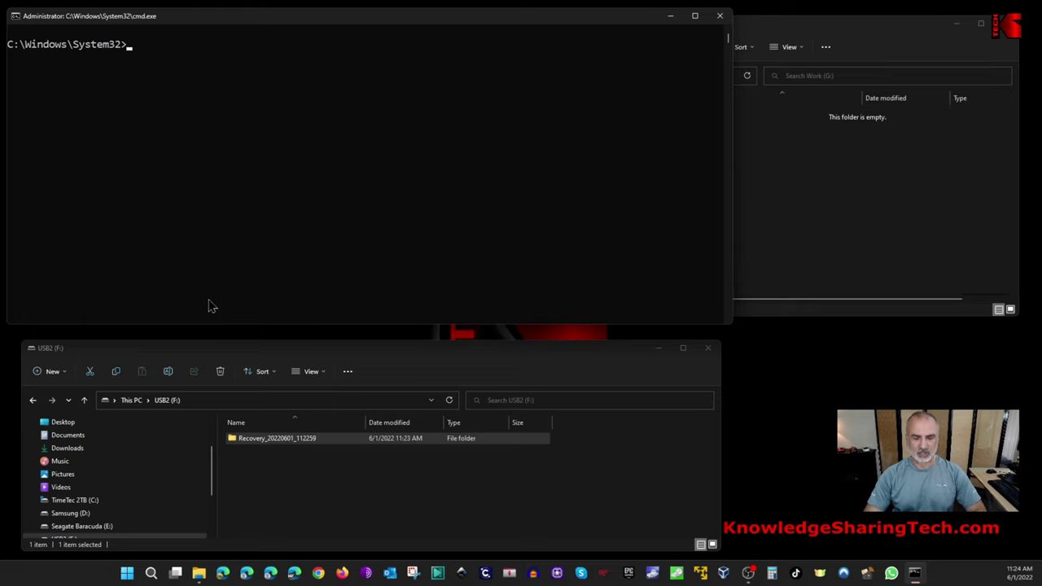
# Run winfr g: f: /regular /n mywork\ to recover the whole MyWork folder and agree to continue with the recovery
pyautogui.write('winfr')
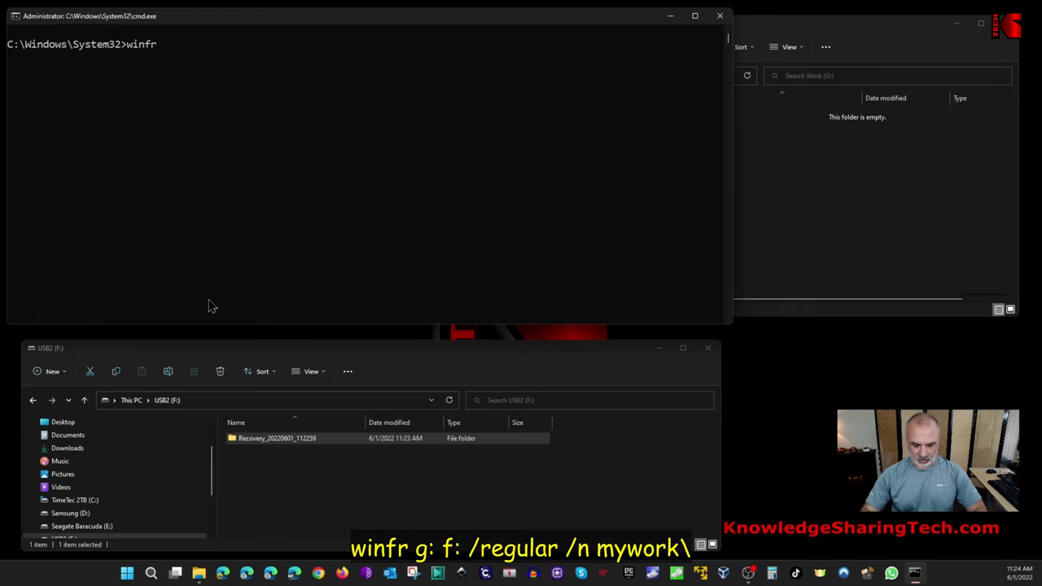
pyautogui.write(' g:')
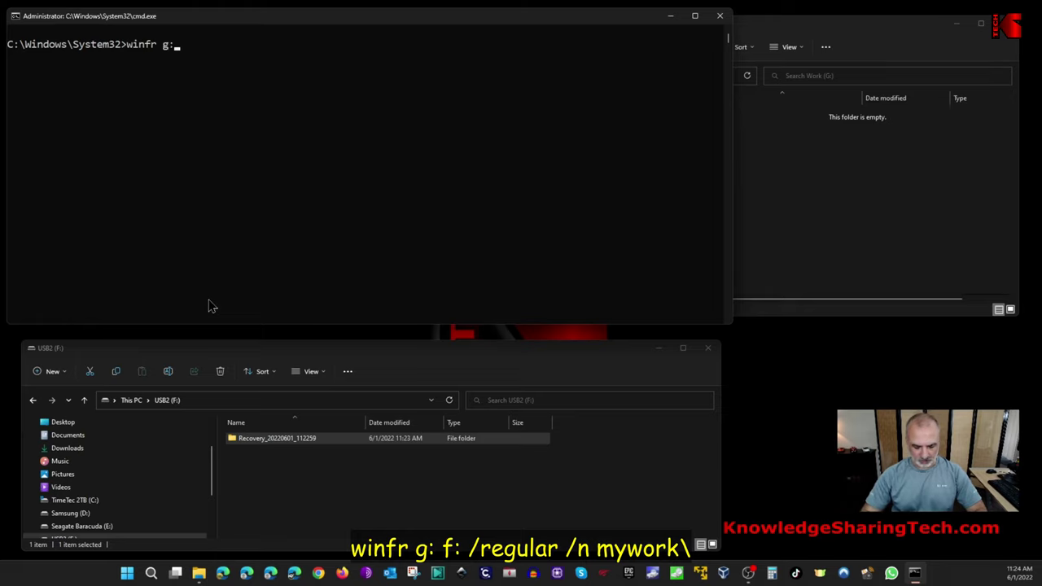
pyautogui.write(' f')
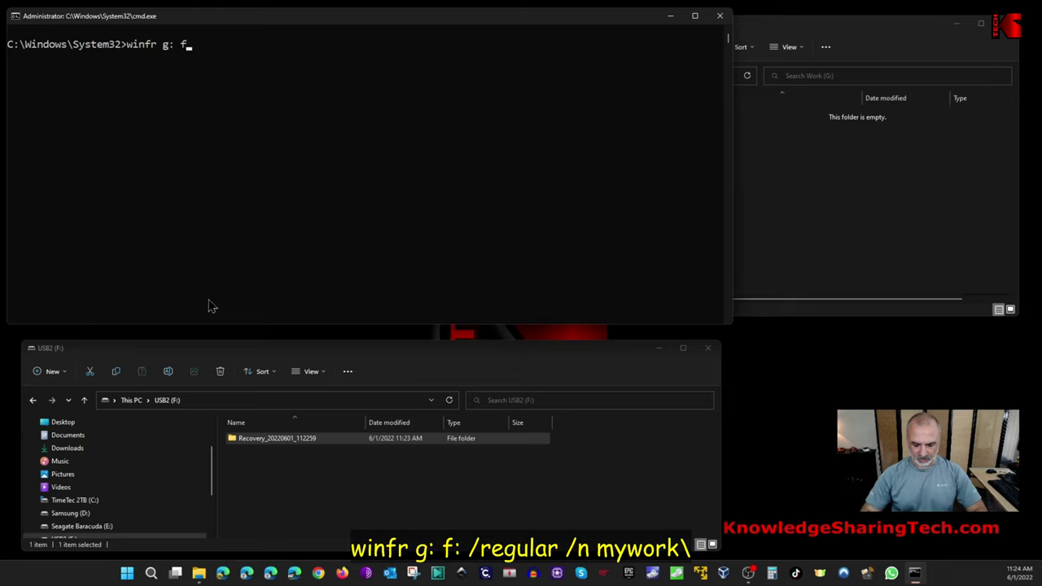
pyautogui.write(': /regula')
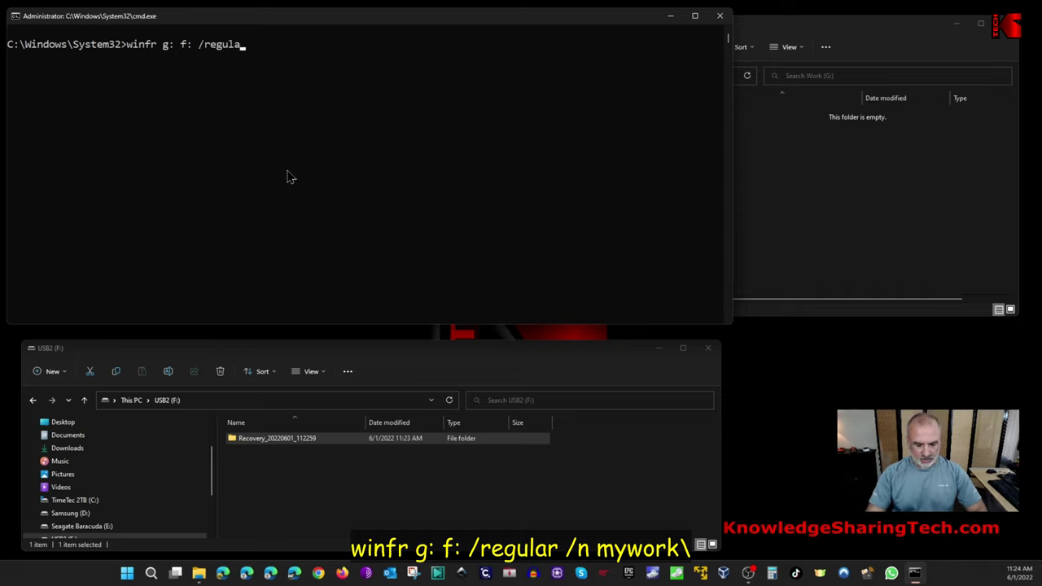
pyautogui.write('r /n')
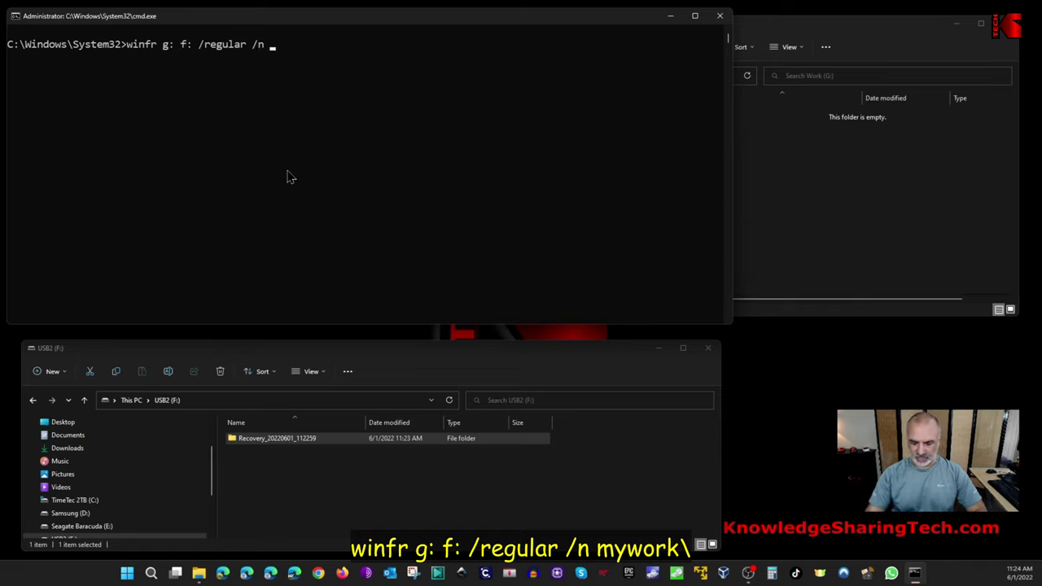
pyautogui.write(' mywork')
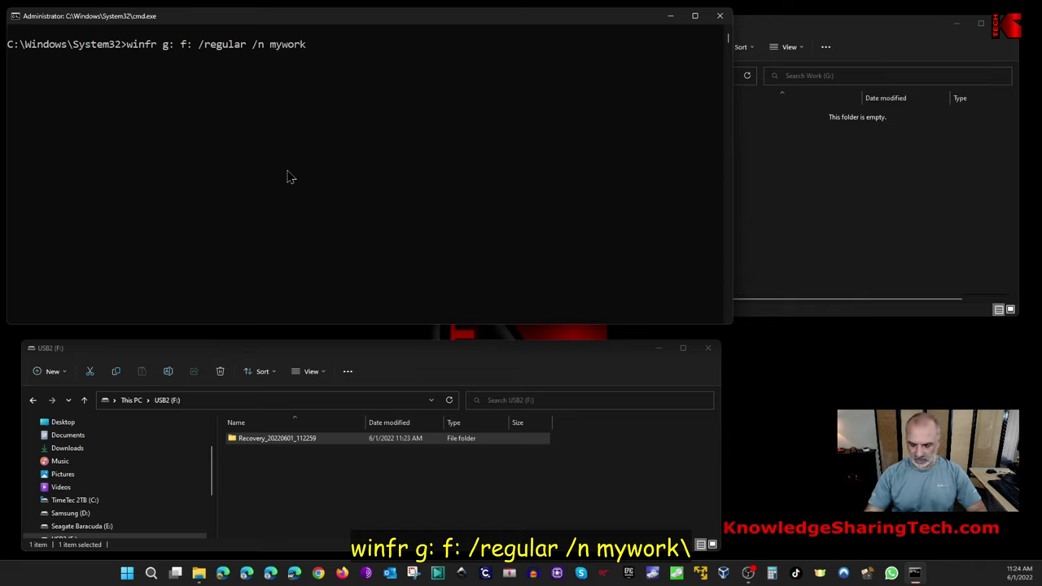
pyautogui.write('\\')
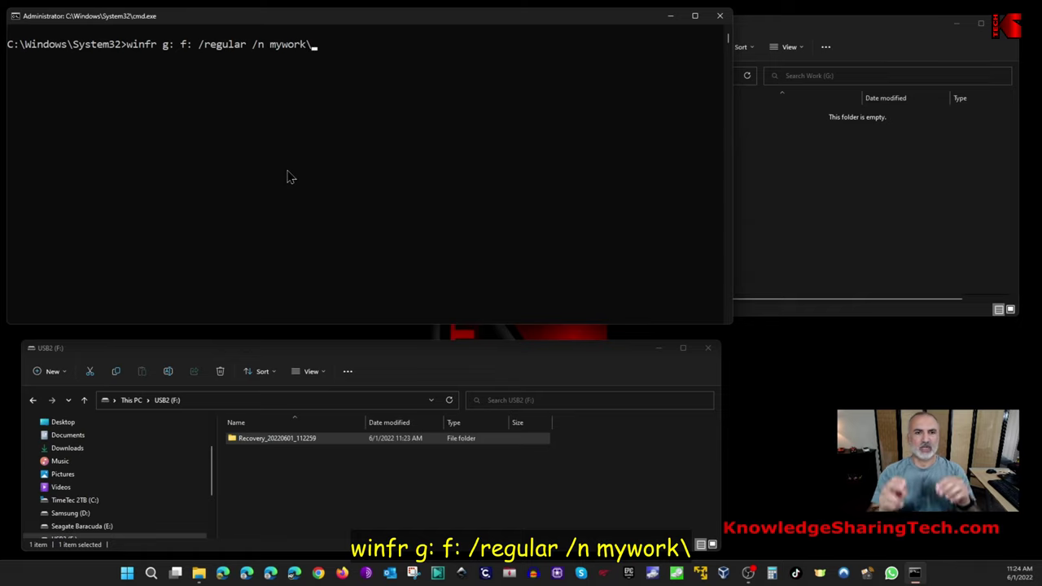
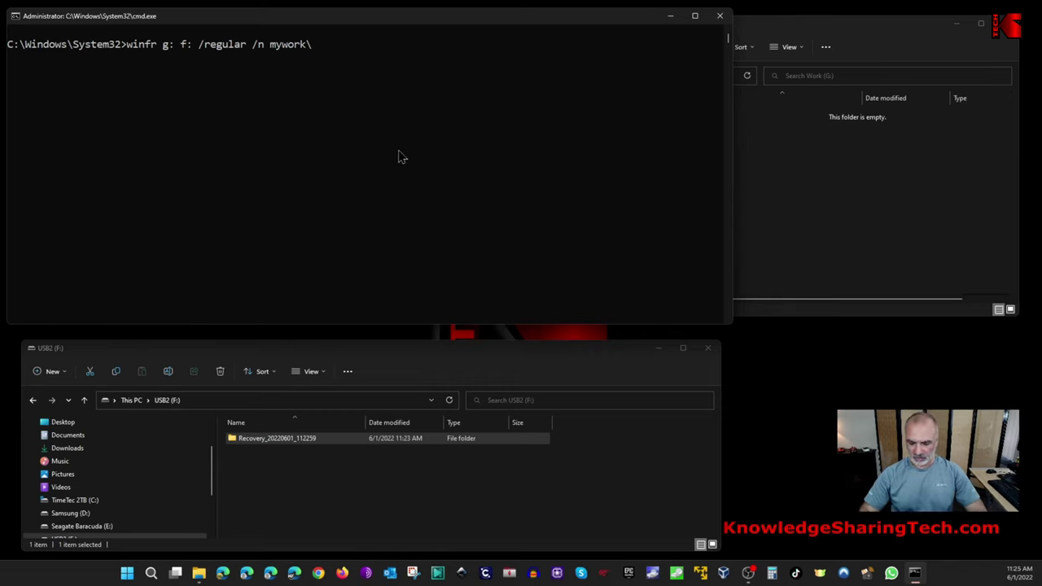
pyautogui.press('Return')
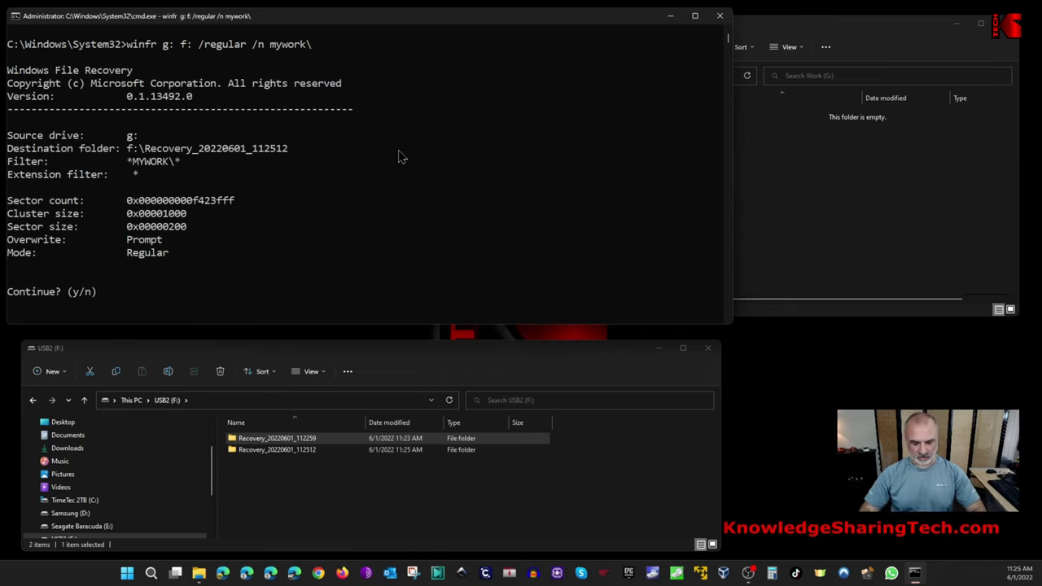
pyautogui.press('y')
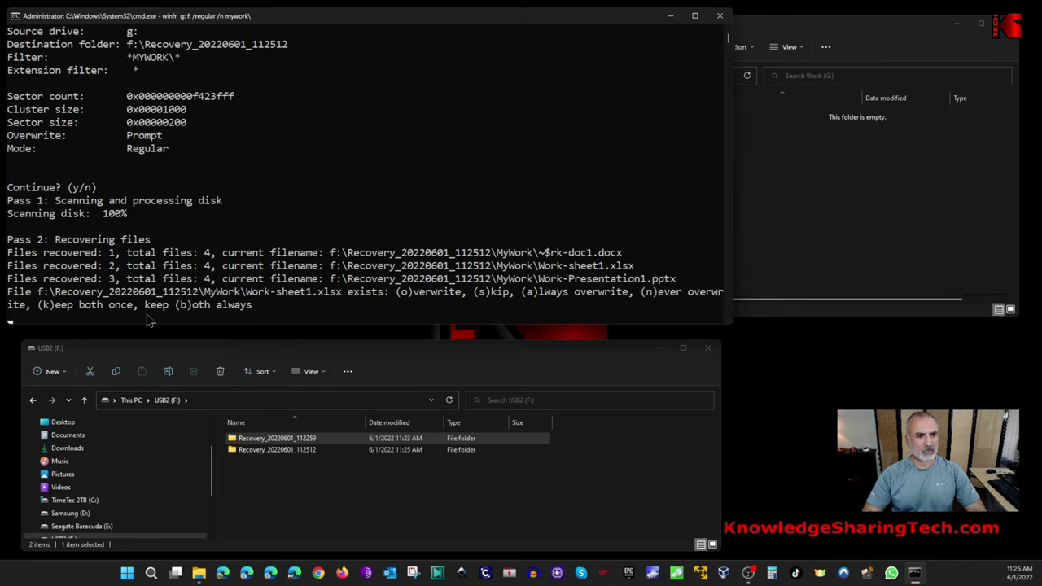
# Keep both copies of the already existing Work-sheet1.xlsx and answer yes to viewing the recovered files
pyautogui.press('o')
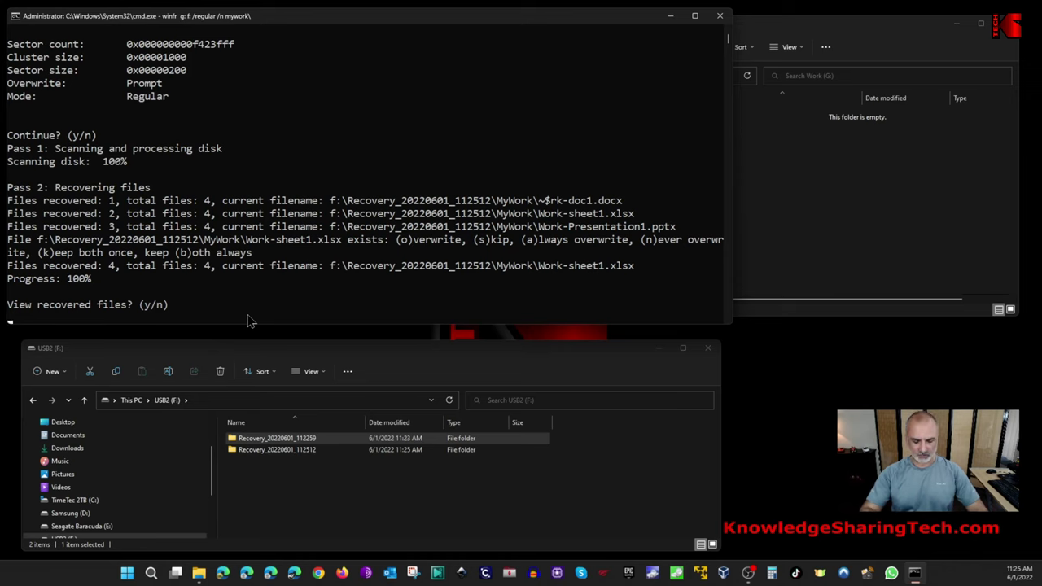
pyautogui.press('y')
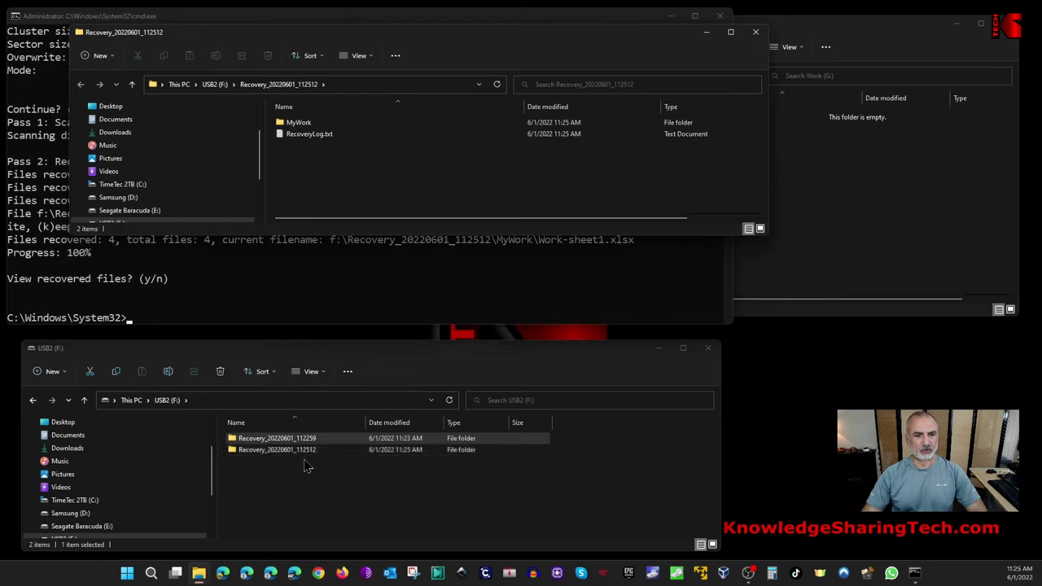
# Open Recovery_20220601_112512\MyWork on USB2 (F:), check the contents of the recovered Work-sheet1.xlsx and close the workbook
pyautogui.click(313, 456)
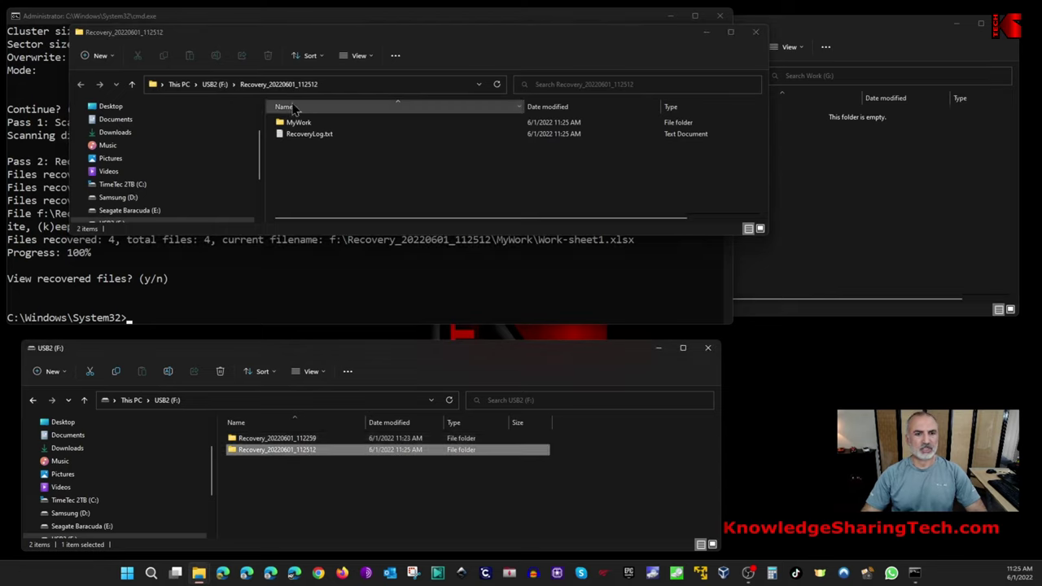
pyautogui.doubleClick(270, 447)
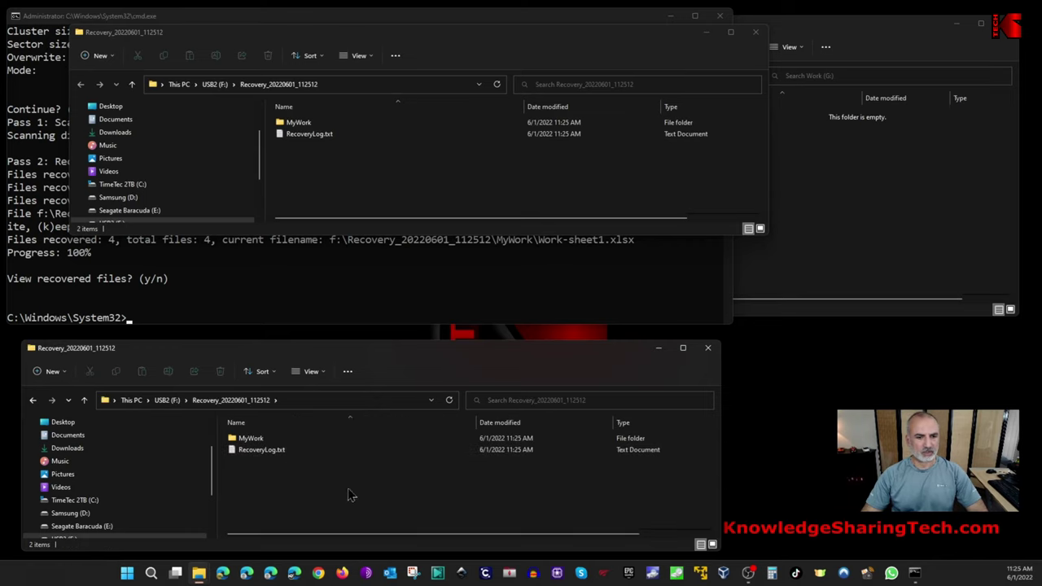
pyautogui.doubleClick(252, 438)
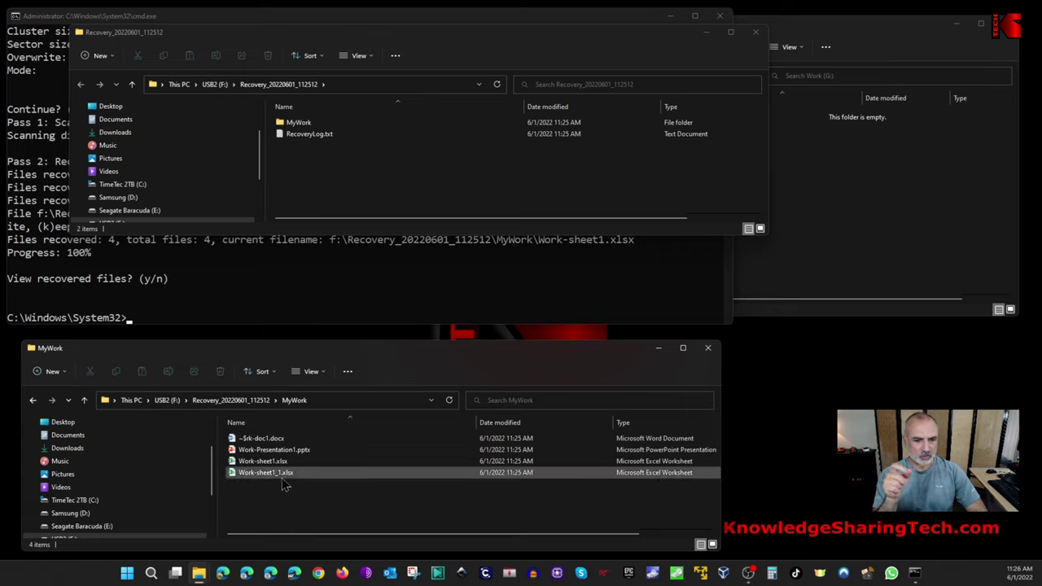
pyautogui.click(259, 462)
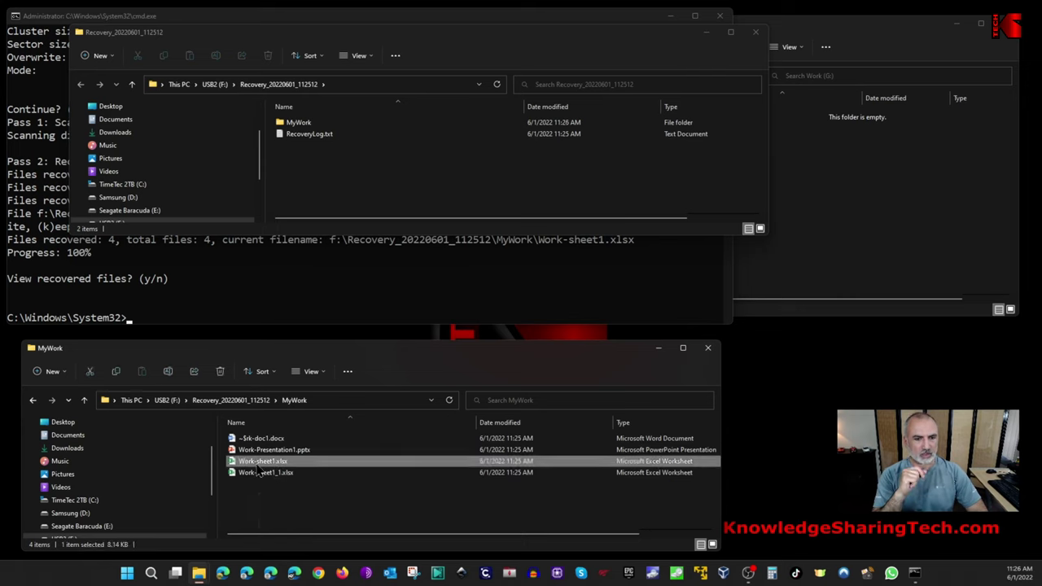
pyautogui.doubleClick(235, 463)
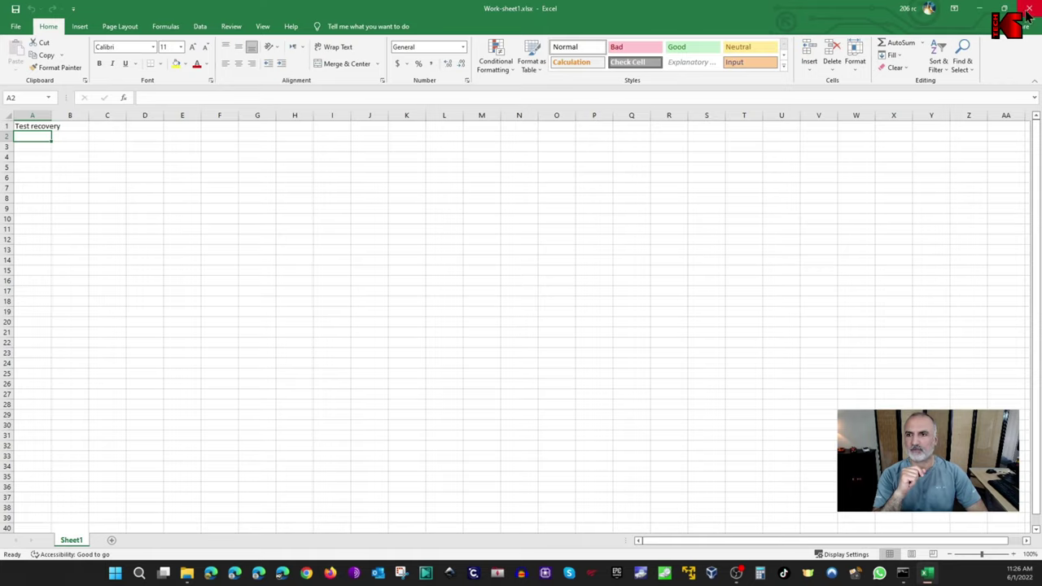
pyautogui.hotkey('alt', 'F4')
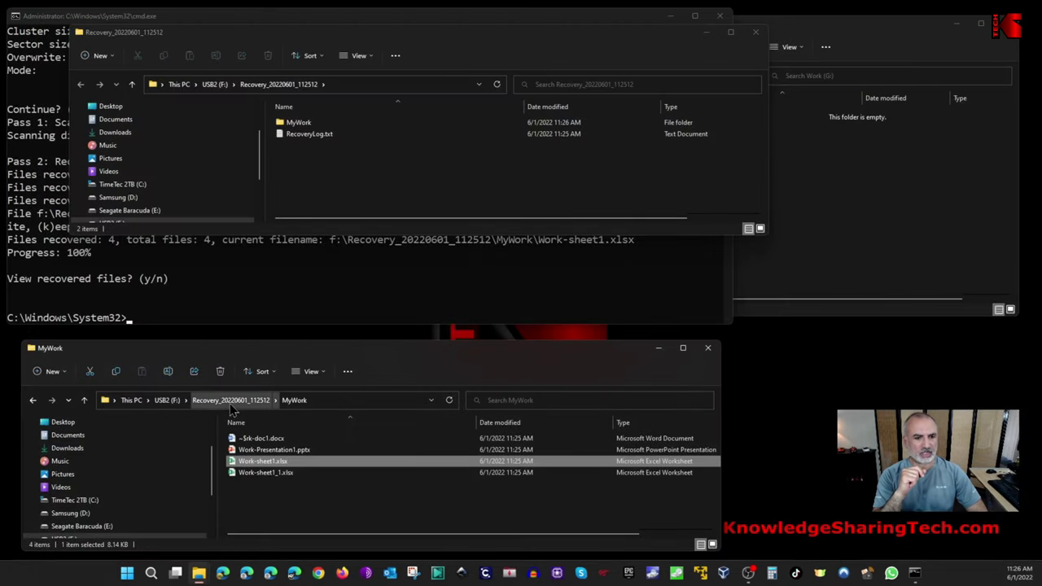
# Copy the recovered MyWork folder from Recovery_20220601_112512 on F: to Work (G:) and open the copy to check its files
pyautogui.click(234, 403)
pyautogui.moveTo(251, 438); pyautogui.dragTo(814, 186)
pyautogui.click(728, 116)
pyautogui.doubleClick(729, 116)
pyautogui.click(437, 175)
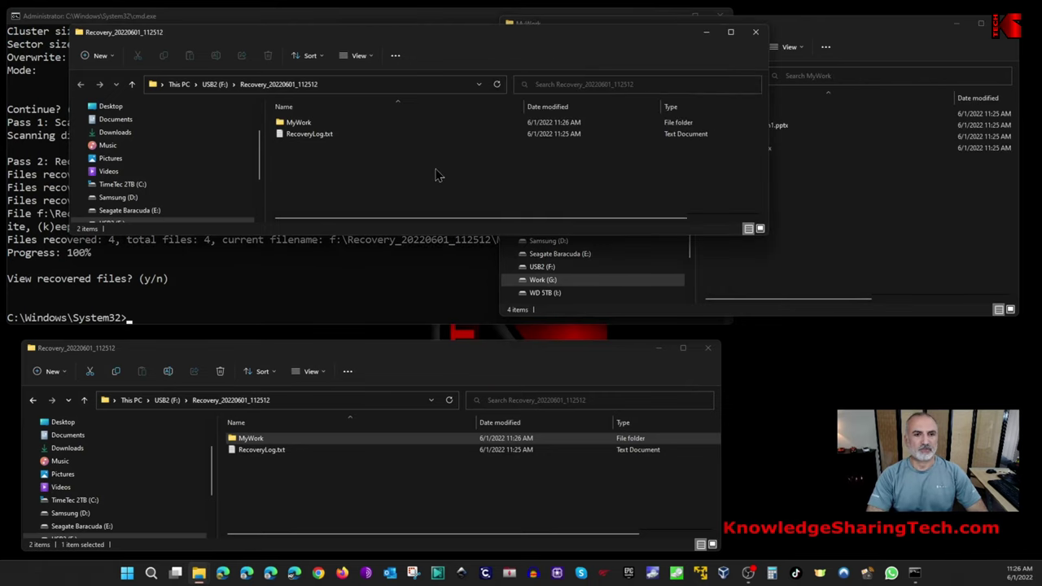